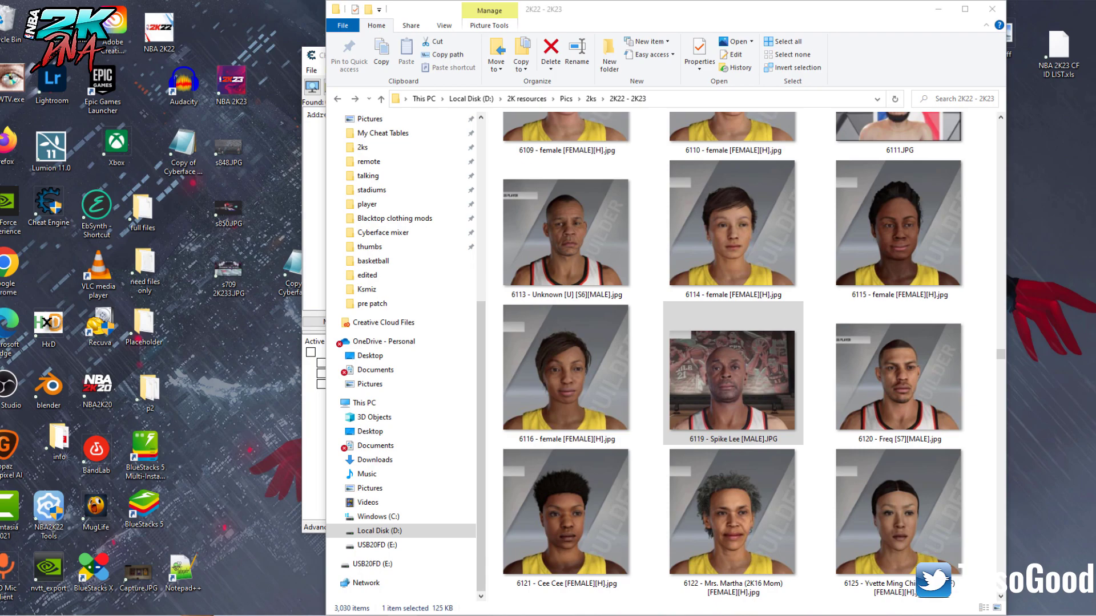
Step: Bring the NBA 2K23 Modding forum window in front of the face image folder
{"action": "key", "text": "alt+Tab"}
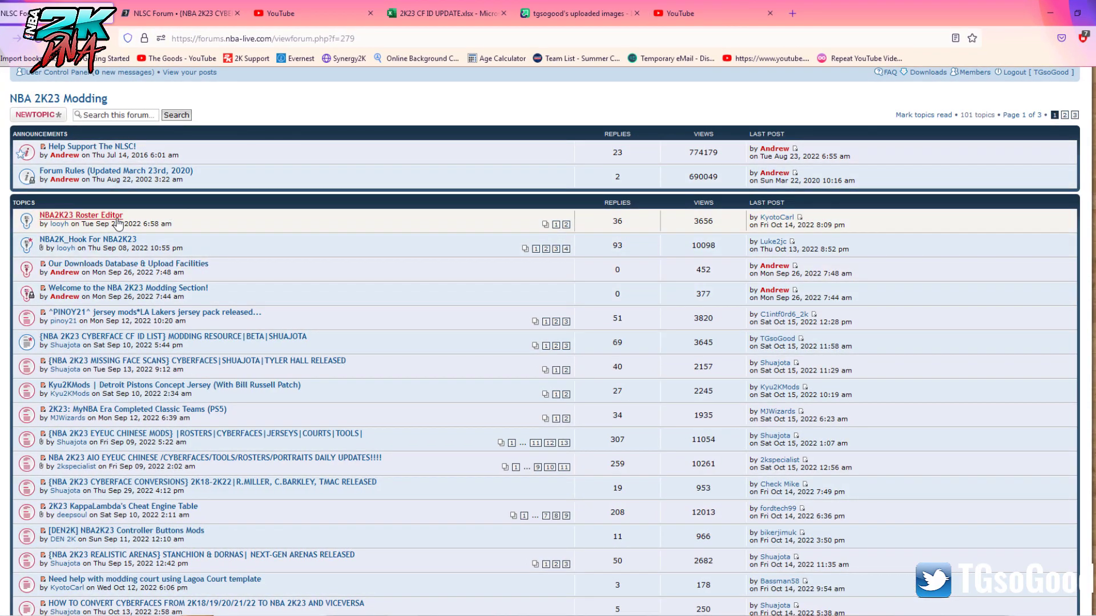
Step: Open the NBA2K23 Roster Editor topic and read through its opening post
{"action": "left_click", "coordinate": [111, 216]}
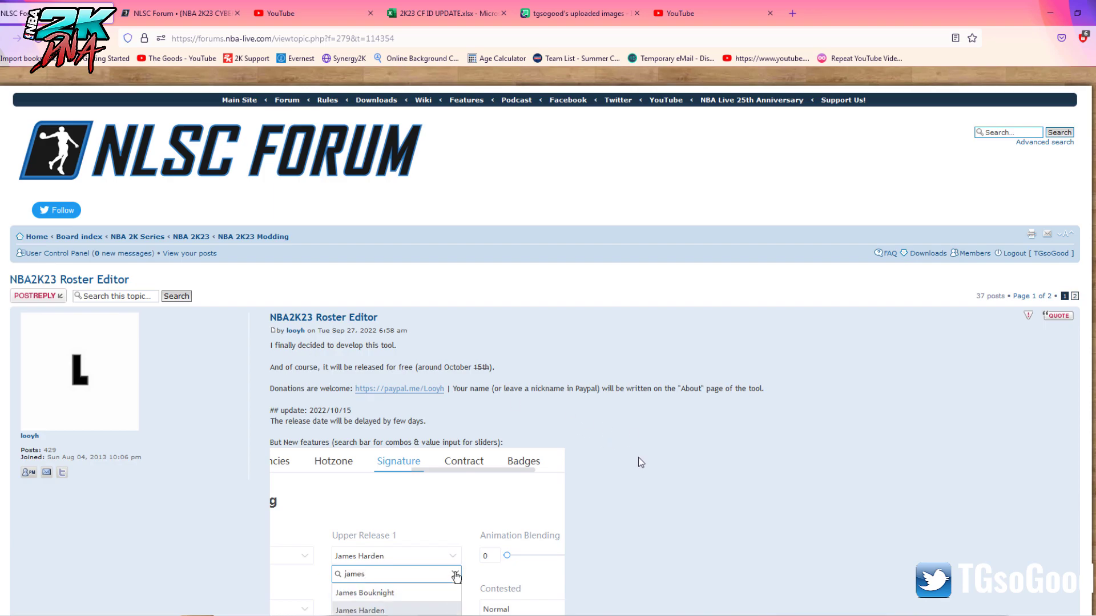
{"action": "scroll", "coordinate": [424, 545], "scroll_direction": "down", "scroll_amount": 2}
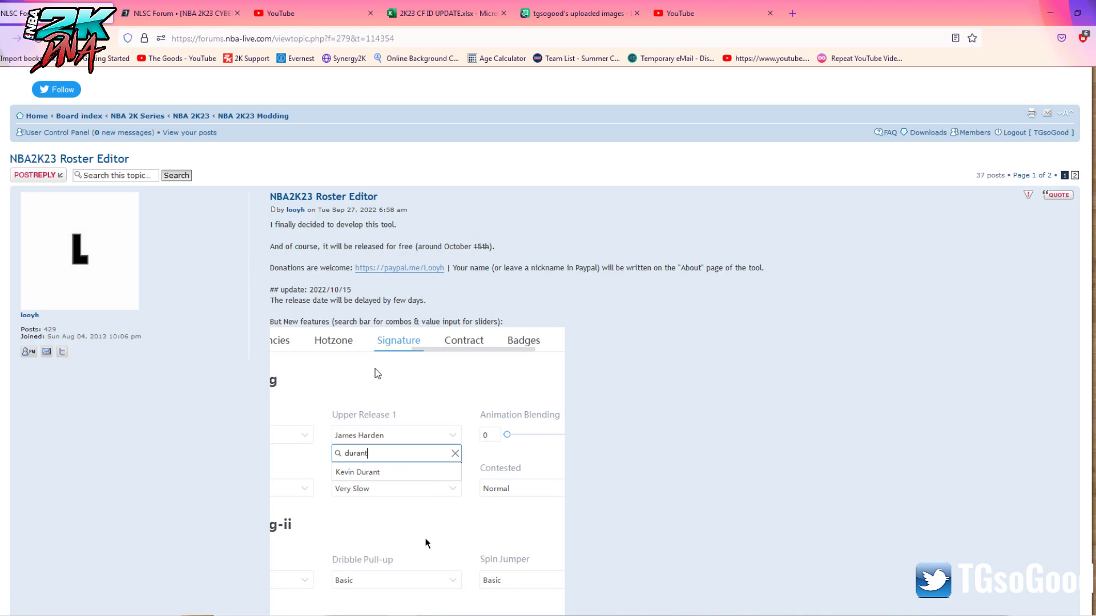
{"action": "scroll", "coordinate": [375, 370], "scroll_direction": "down", "scroll_amount": 1}
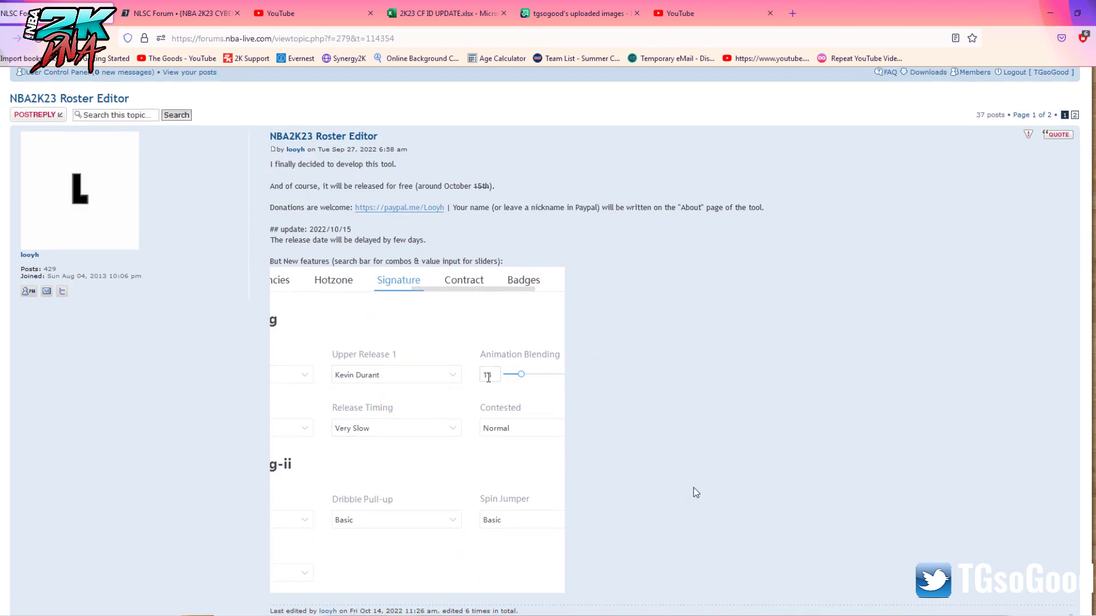
{"action": "scroll", "coordinate": [694, 492], "scroll_direction": "down", "scroll_amount": 1}
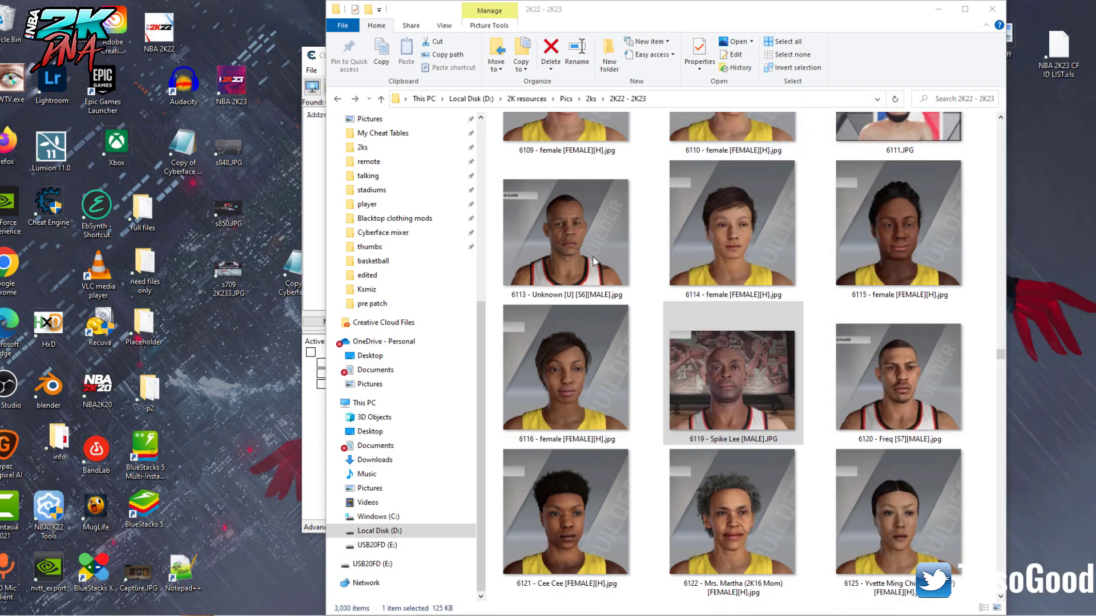
Step: Move Cheat Engine left and check its First Name, Last Name and CF ID 6112 entries
{"action": "left_click", "coordinate": [316, 433]}
{"action": "left_click_drag", "start_coordinate": [459, 63], "coordinate": [291, 97]}
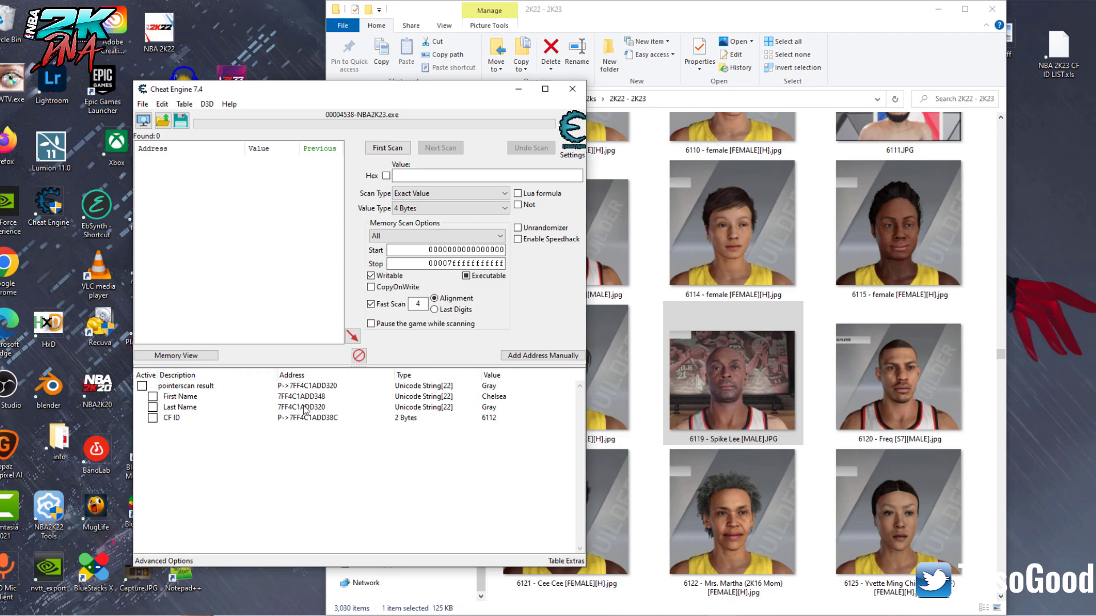
{"action": "left_click", "coordinate": [491, 421]}
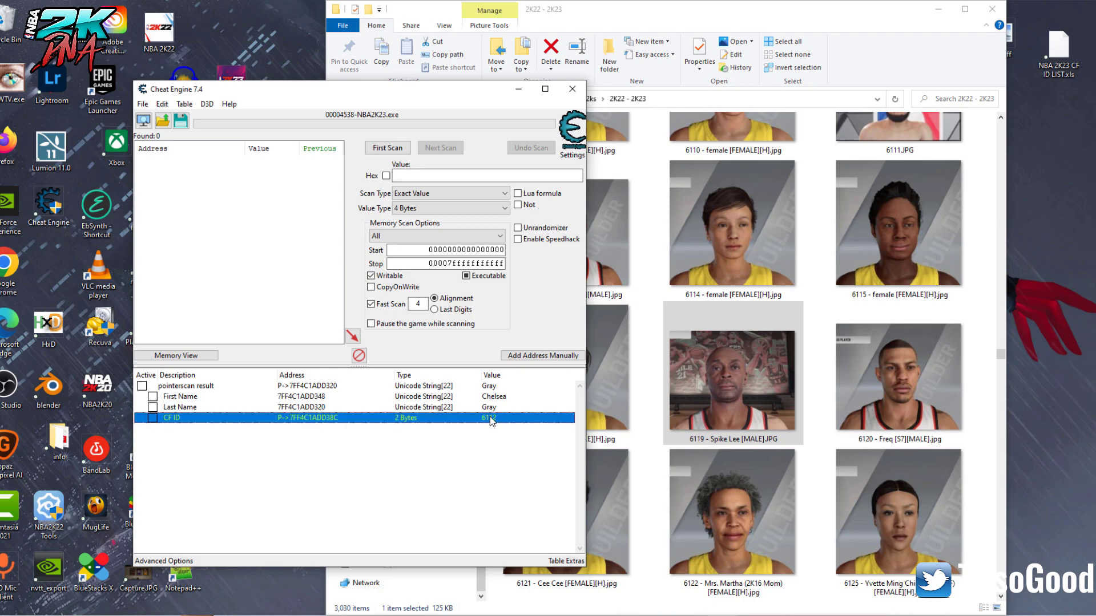
{"action": "left_click", "coordinate": [493, 409]}
{"action": "left_click", "coordinate": [340, 388]}
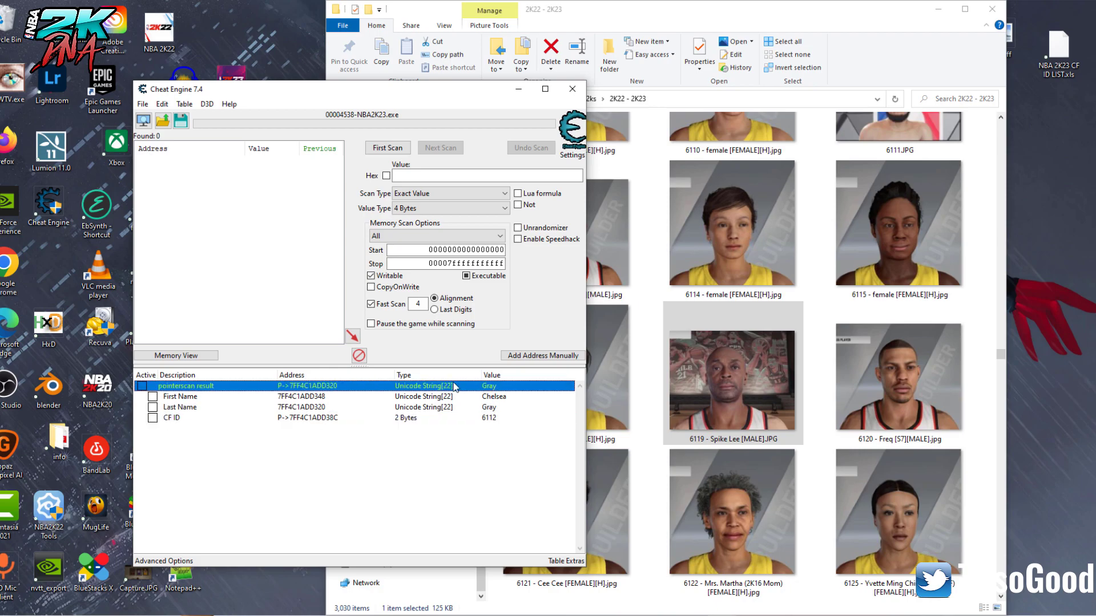
{"action": "key", "text": "Down"}
{"action": "left_click", "coordinate": [494, 409]}
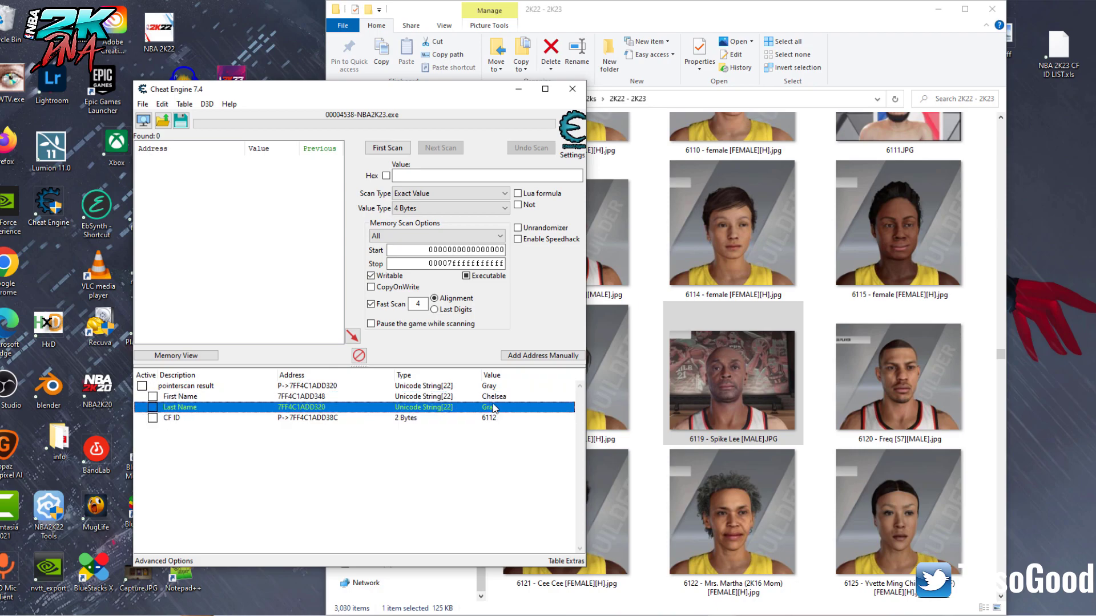
{"action": "left_click", "coordinate": [496, 397]}
{"action": "left_click", "coordinate": [495, 420]}
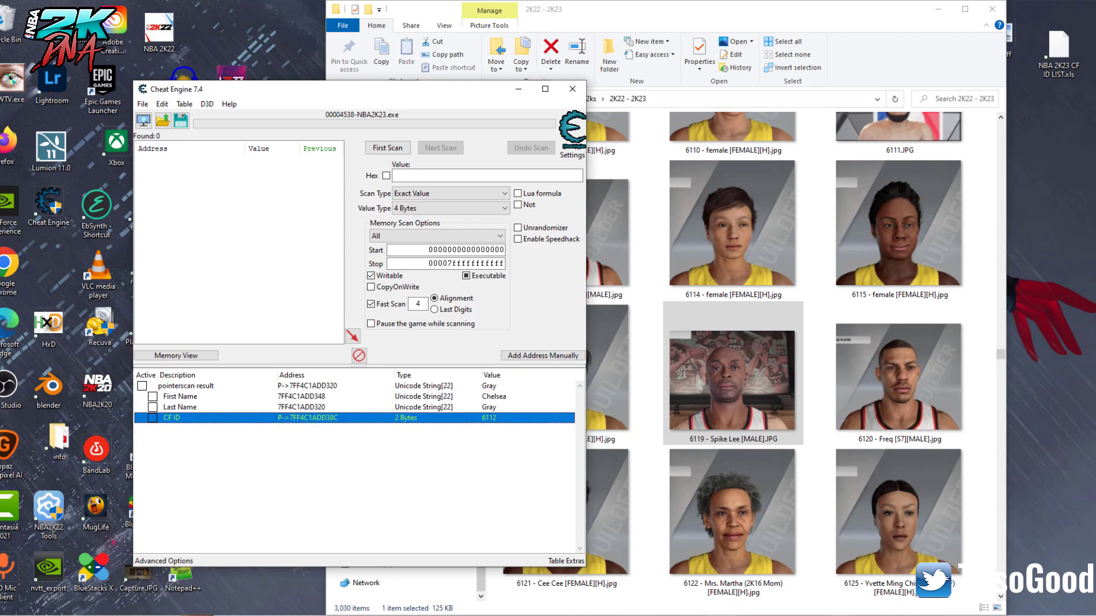
Step: In NBA 2K23, back out of the current player and remove its changes
{"action": "mouse_move", "coordinate": [837, 615]}
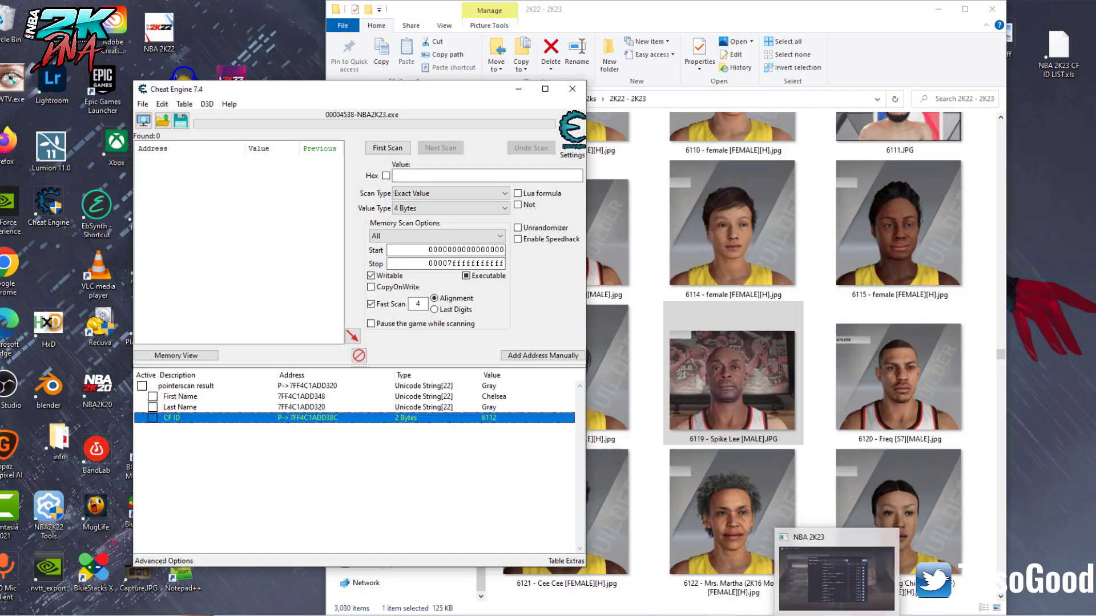
{"action": "left_click", "coordinate": [834, 594]}
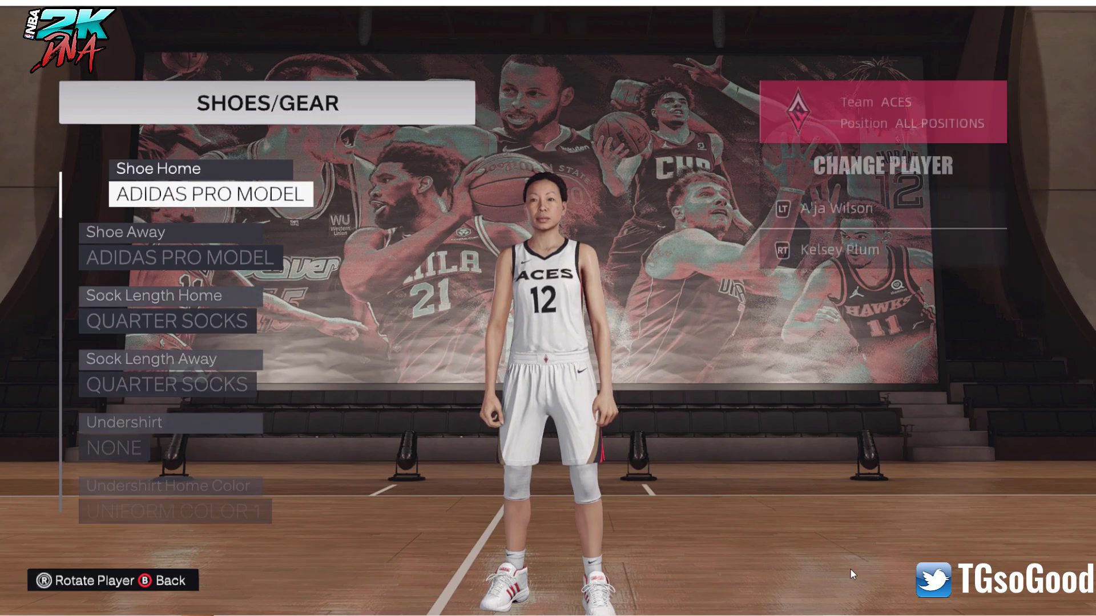
{"action": "key", "text": "Escape"}
{"action": "key", "text": "Escape"}
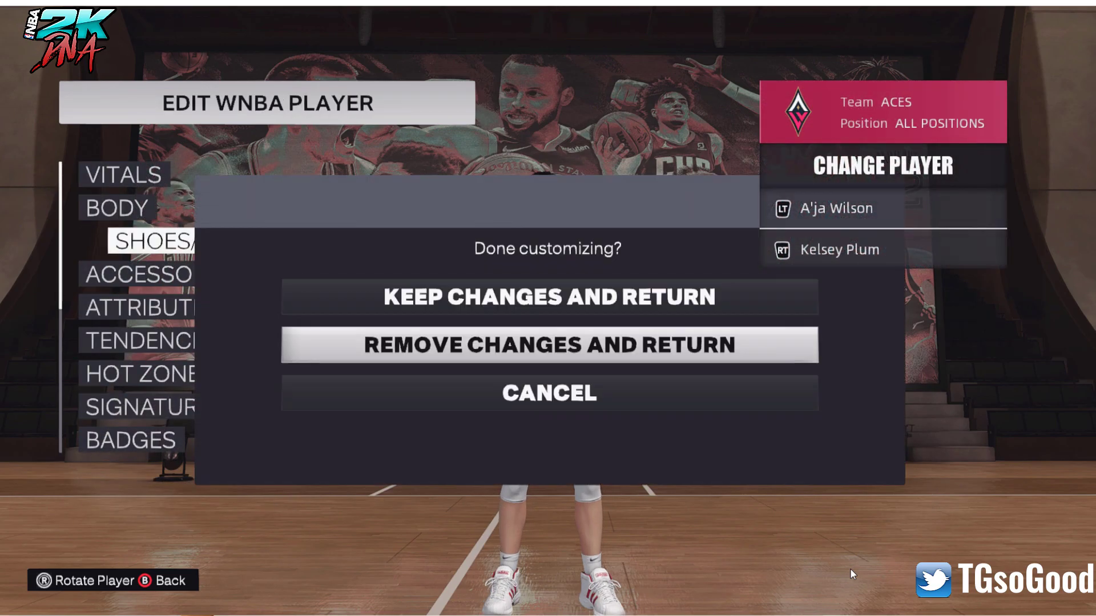
{"action": "key", "text": "Return"}
Step: Open the Atlanta Dream's top player, number 10, in Edit Player
{"action": "key", "text": "e"}
{"action": "key", "text": "Up"}
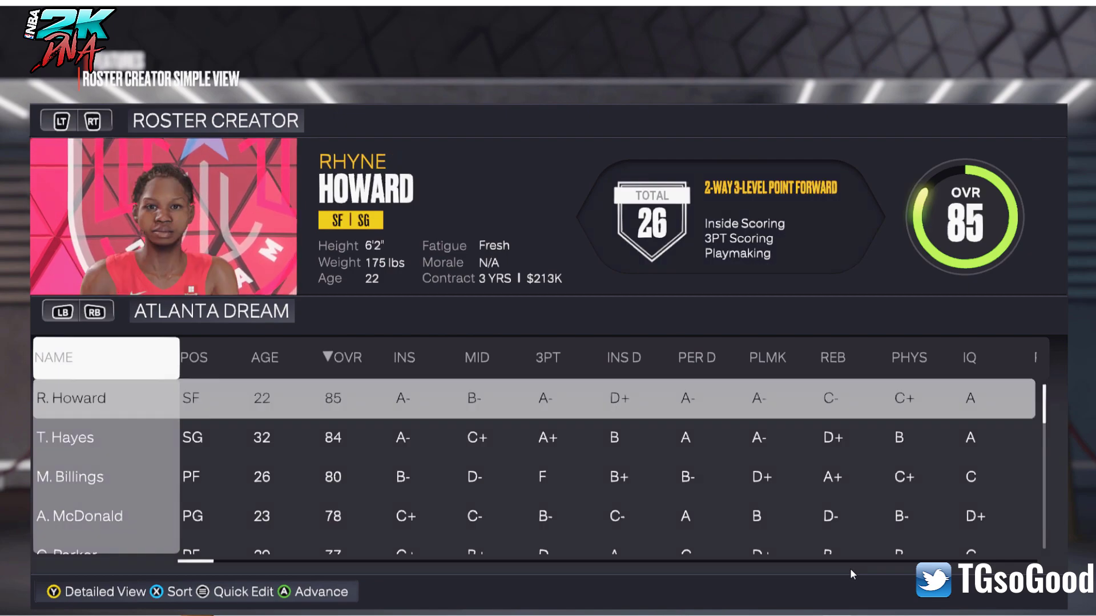
{"action": "key", "text": "Return"}
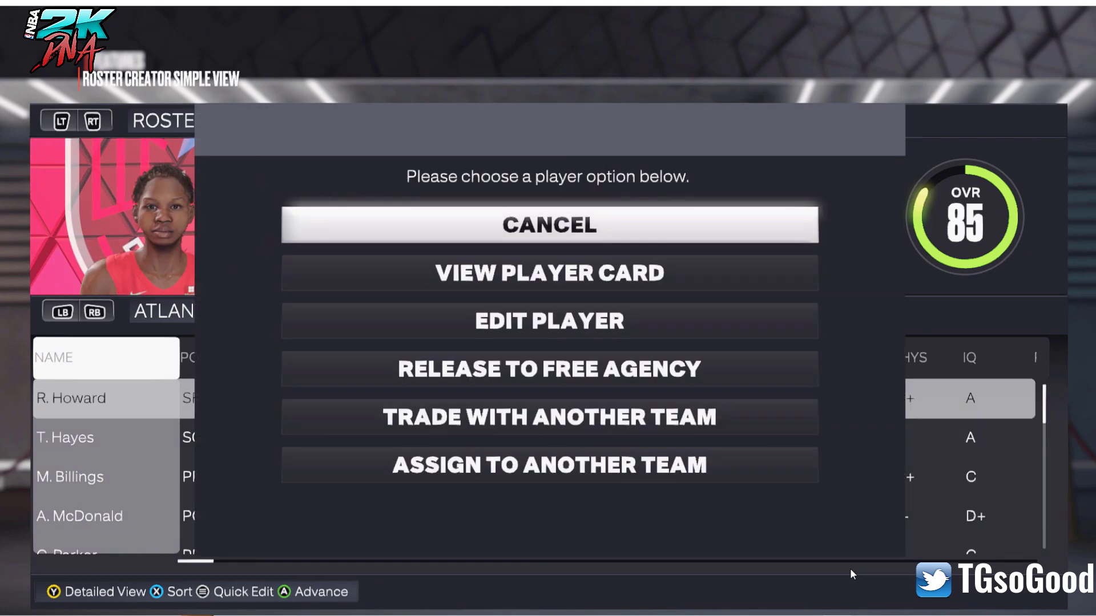
{"action": "key", "text": "Down"}
{"action": "key", "text": "Down"}
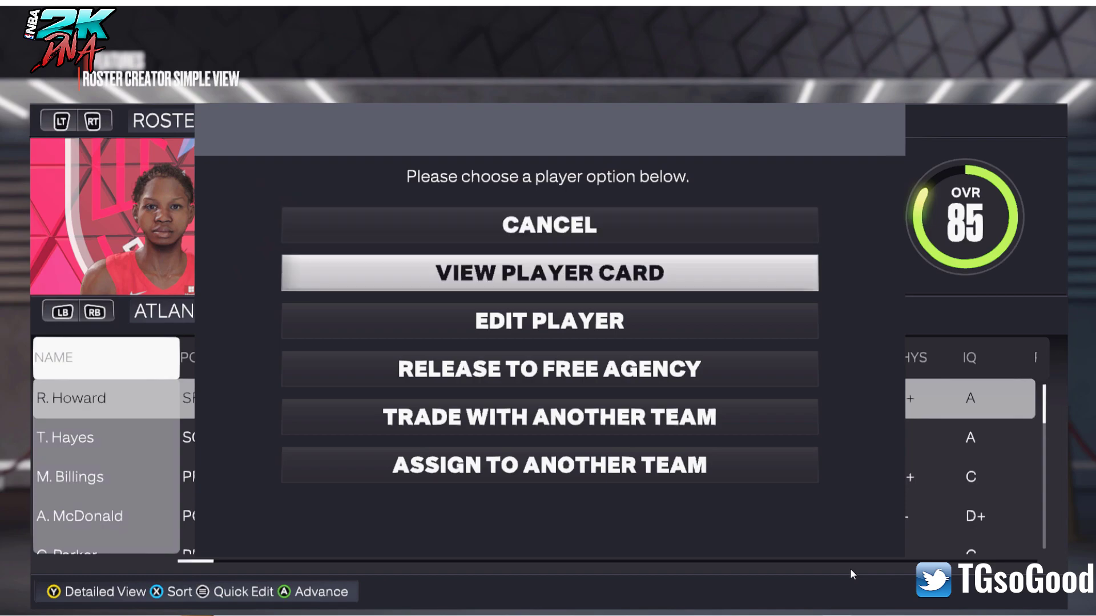
{"action": "key", "text": "Return"}
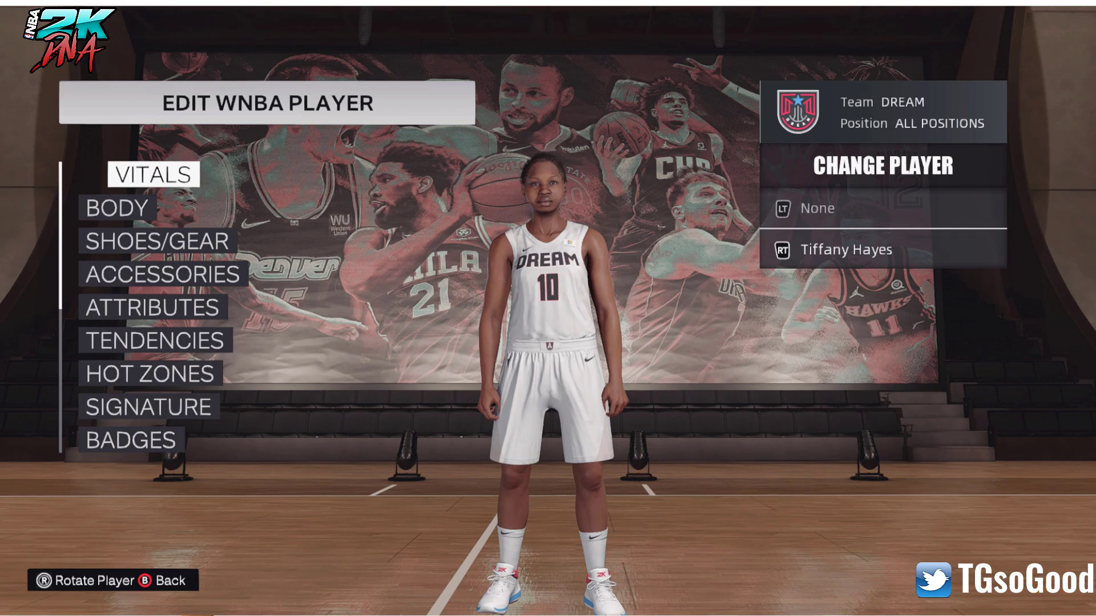
{"action": "key", "text": "alt+Tab"}
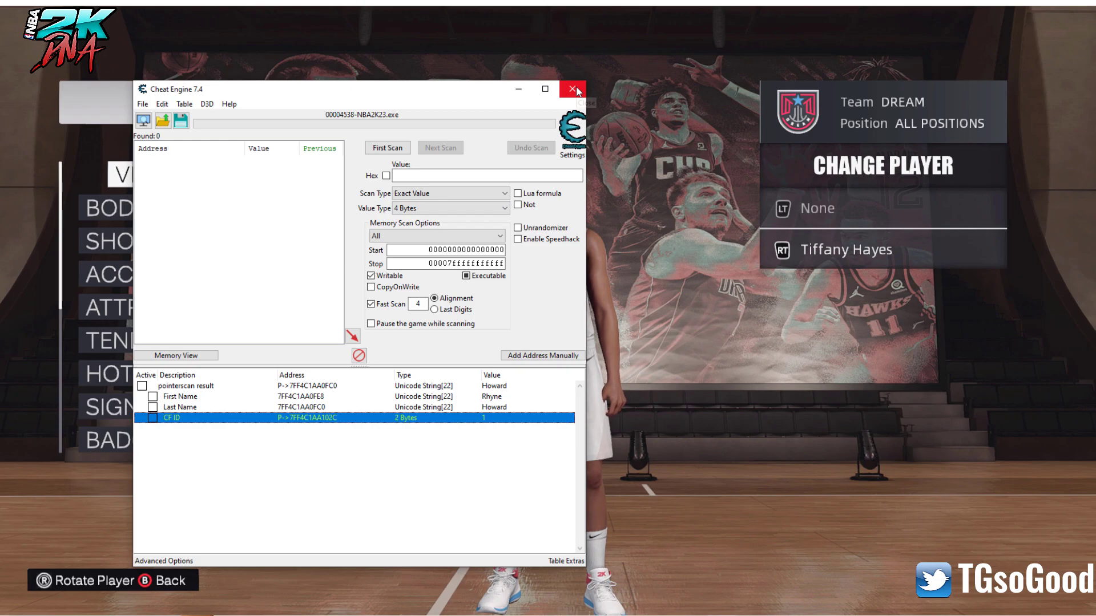
Step: Clear all addresses, reattach to NBA2K23.exe, and load the CyberFace ID changer OCT 25.CT table
{"action": "left_click", "coordinate": [359, 357]}
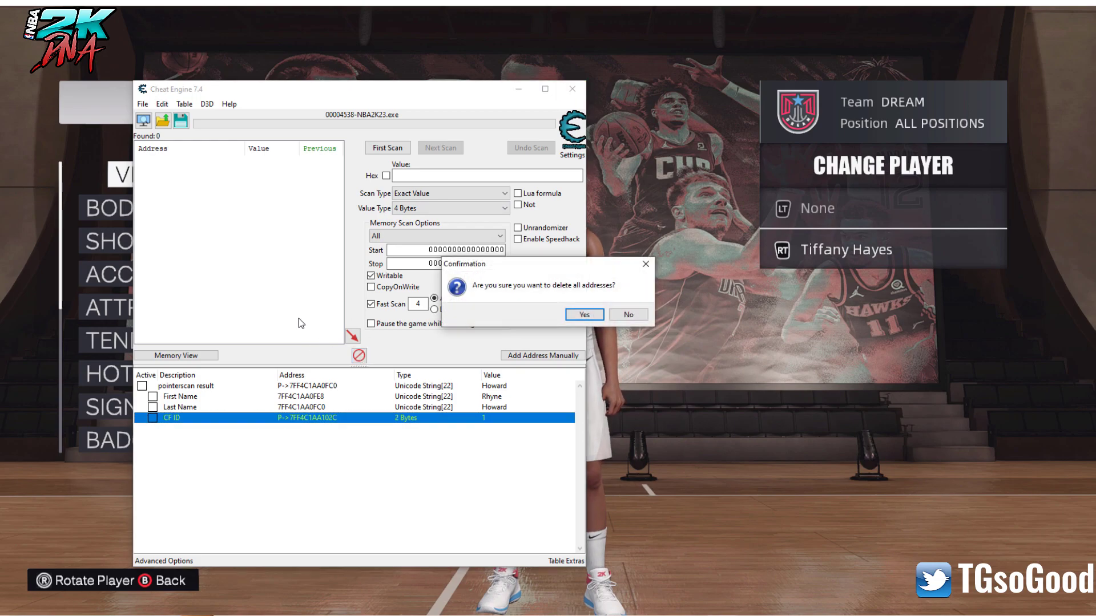
{"action": "left_click", "coordinate": [584, 315]}
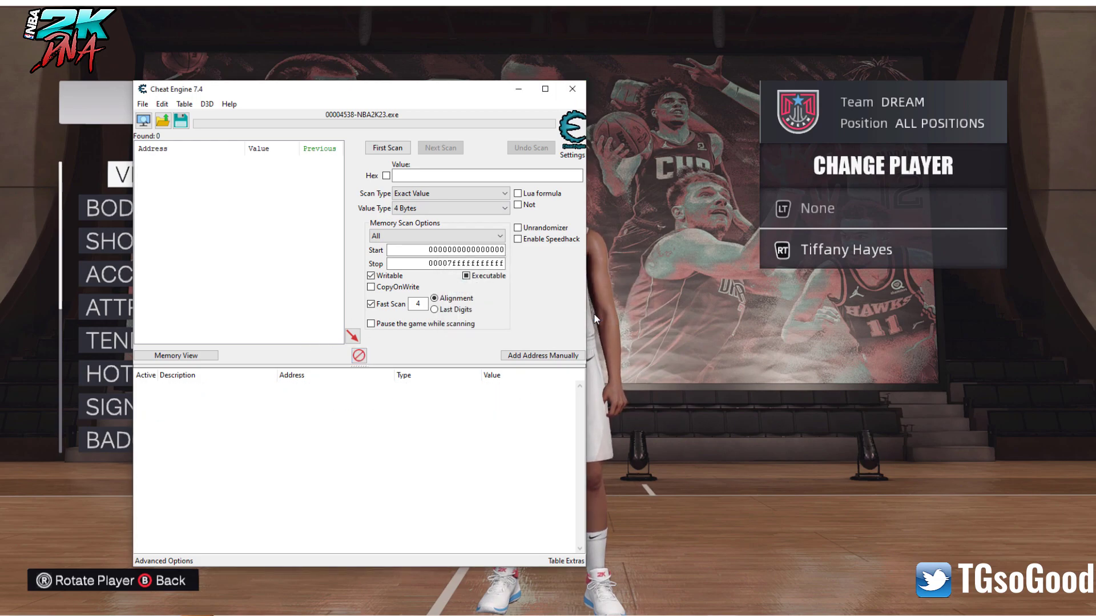
{"action": "left_click", "coordinate": [143, 120]}
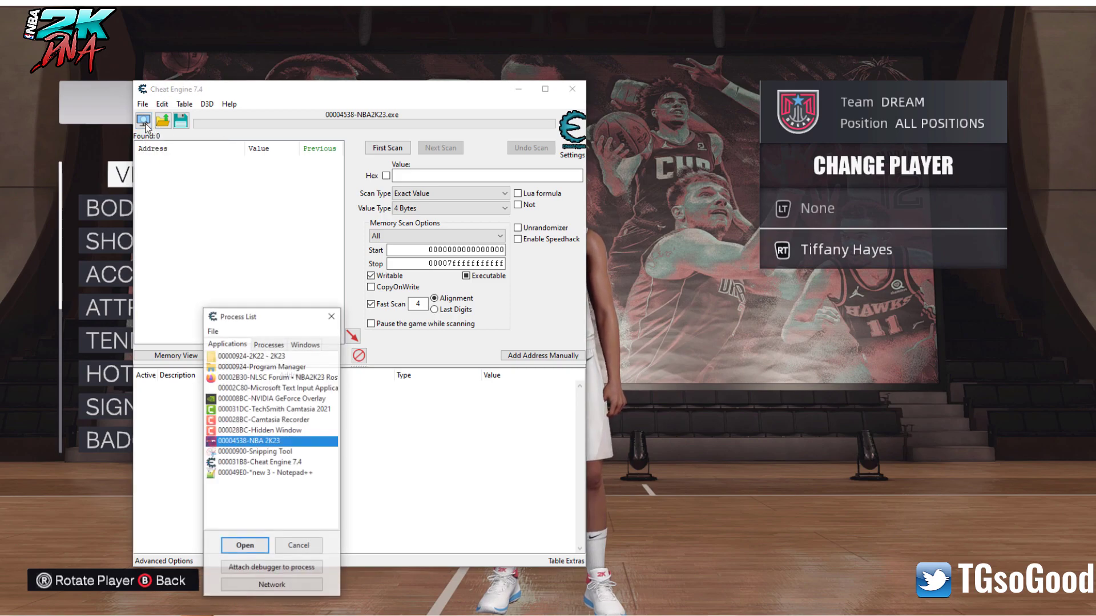
{"action": "left_click_drag", "start_coordinate": [255, 315], "coordinate": [256, 75]}
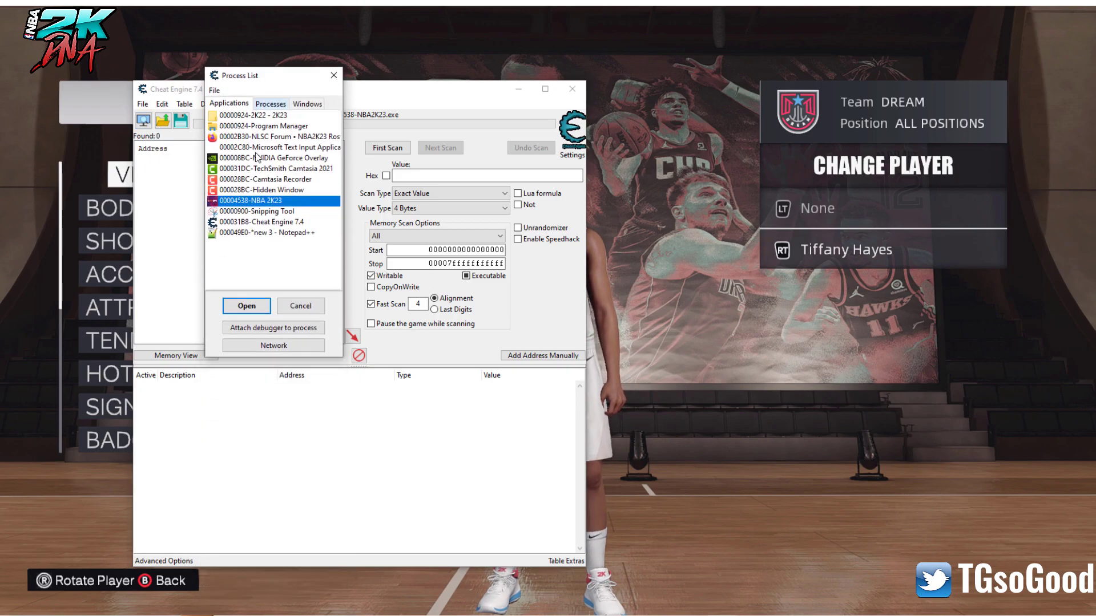
{"action": "double_click", "coordinate": [267, 201]}
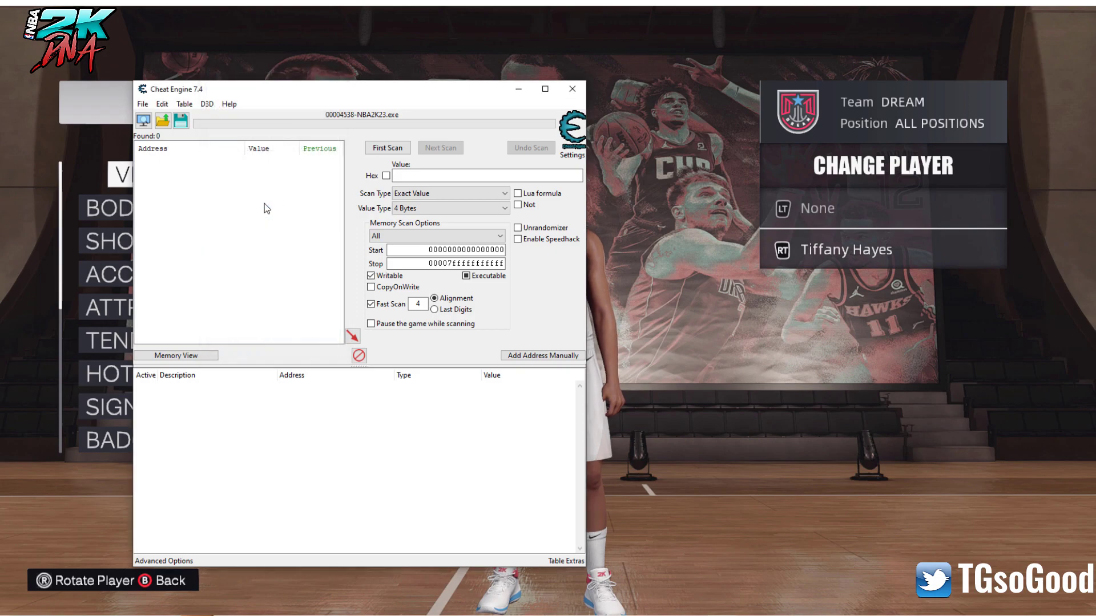
{"action": "left_click", "coordinate": [163, 121]}
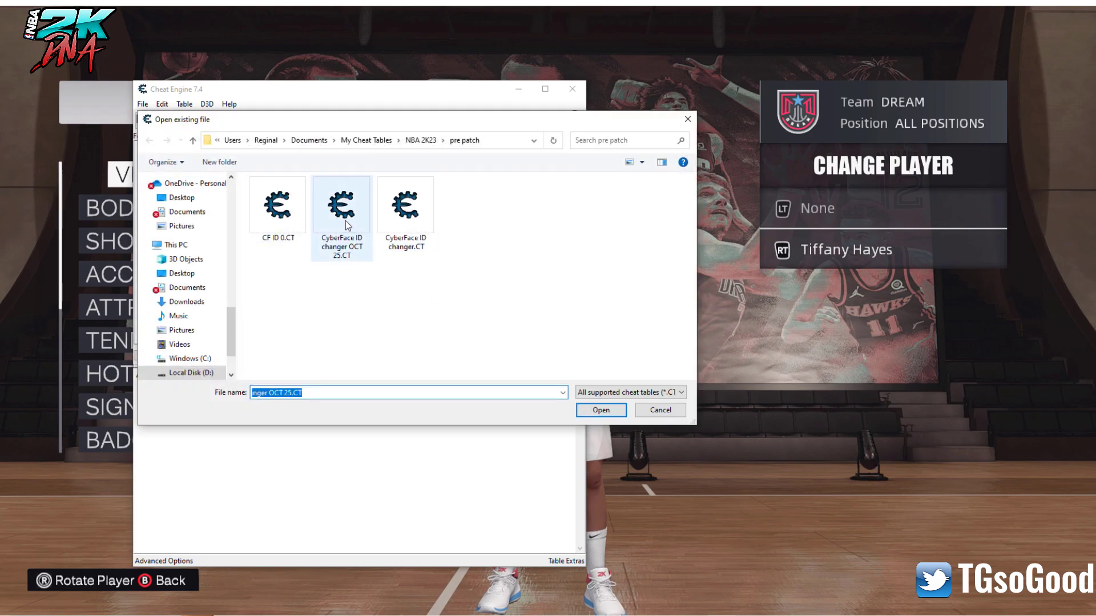
{"action": "double_click", "coordinate": [346, 223]}
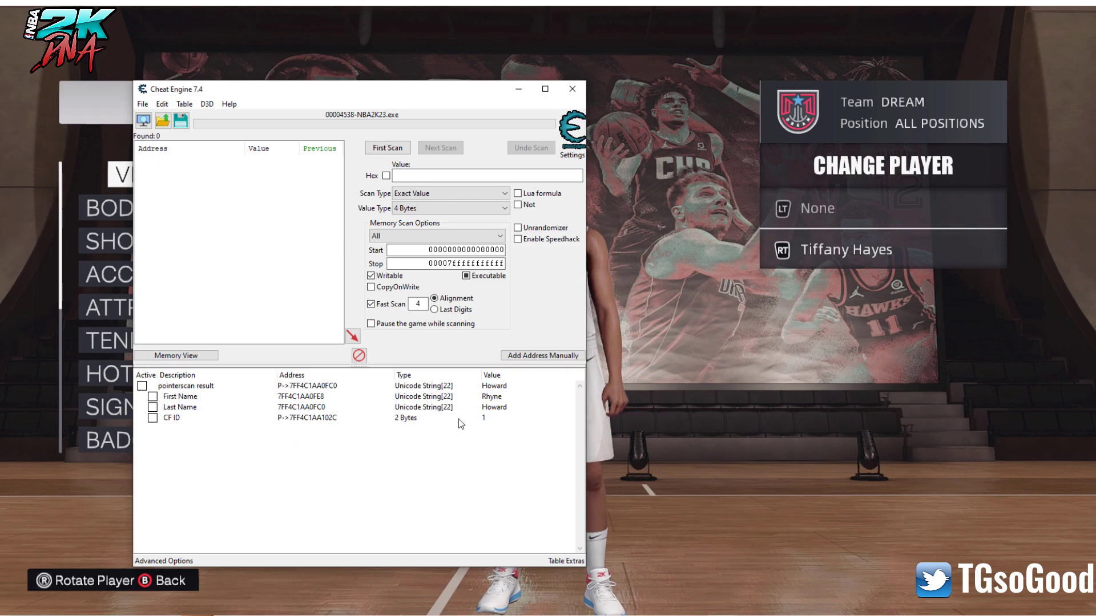
Step: Check the new player's name entries and CF ID 1, then move Cheat Engine right of the game
{"action": "left_click", "coordinate": [501, 399]}
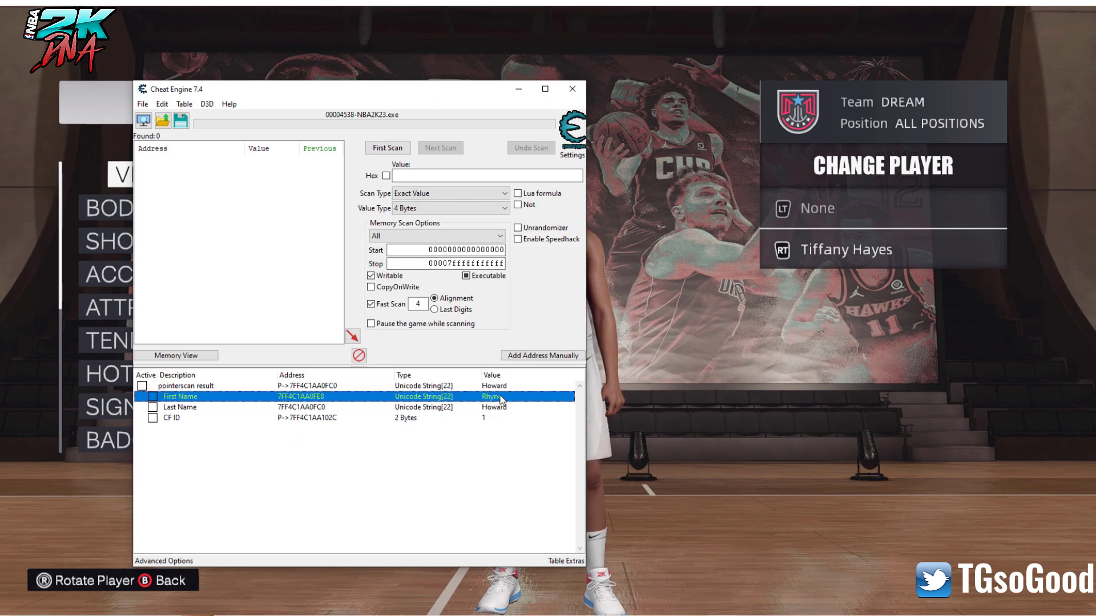
{"action": "left_click", "coordinate": [506, 407]}
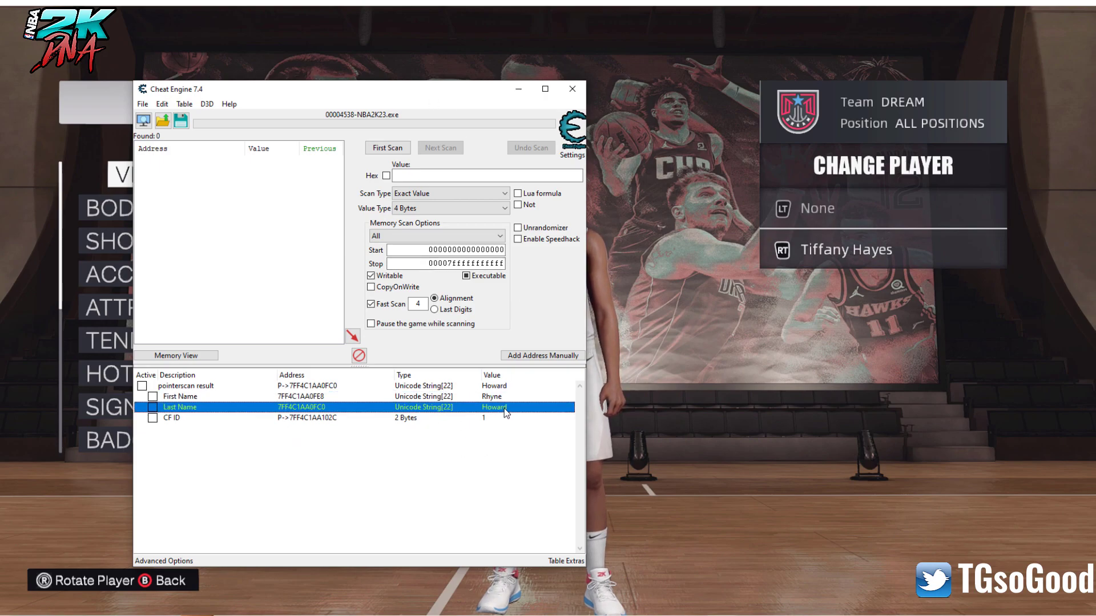
{"action": "left_click", "coordinate": [488, 420]}
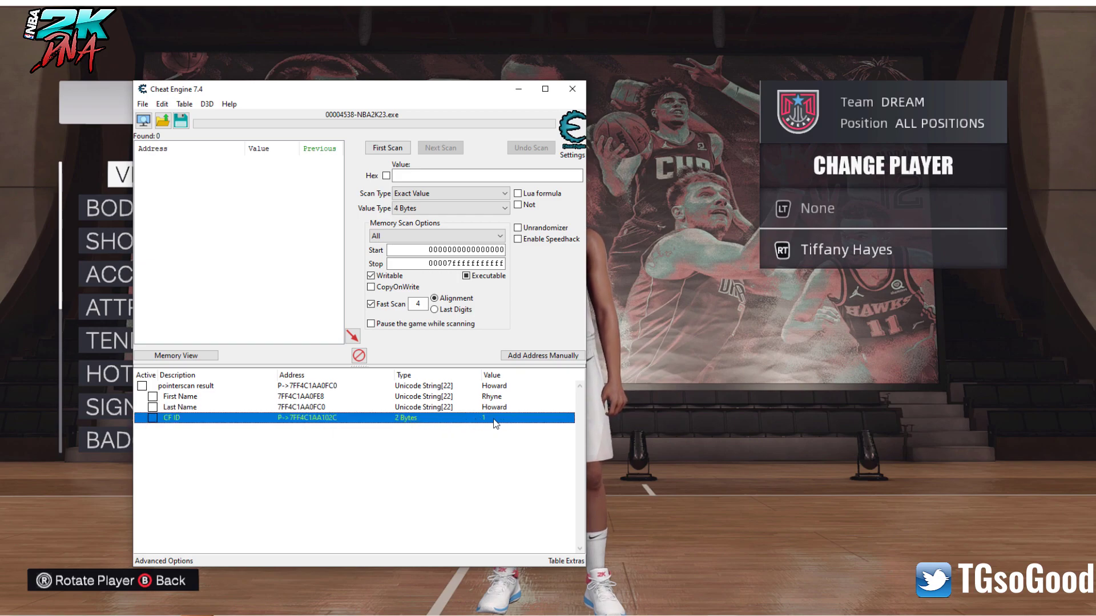
{"action": "left_click_drag", "start_coordinate": [360, 98], "coordinate": [822, 79]}
{"action": "left_click", "coordinate": [491, 313]}
Step: Set the CF ID to 6112 and open Shoes/Gear to reload the player's new face
{"action": "double_click", "coordinate": [950, 400]}
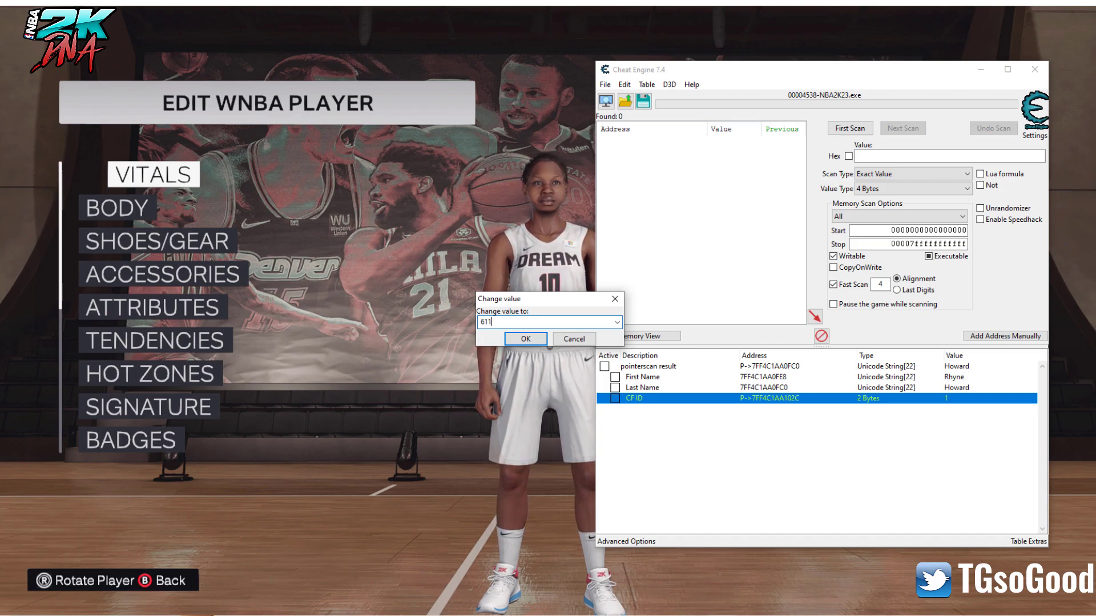
{"action": "type", "text": "2"}
{"action": "key", "text": "Return"}
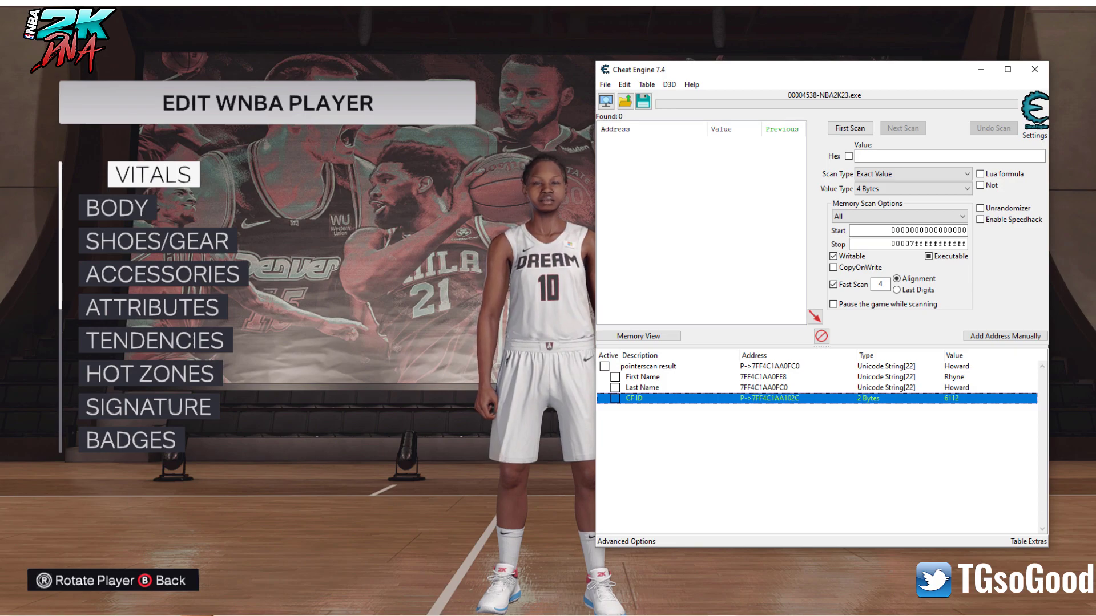
{"action": "key", "text": "Down"}
{"action": "key", "text": "Down"}
{"action": "key", "text": "Return"}
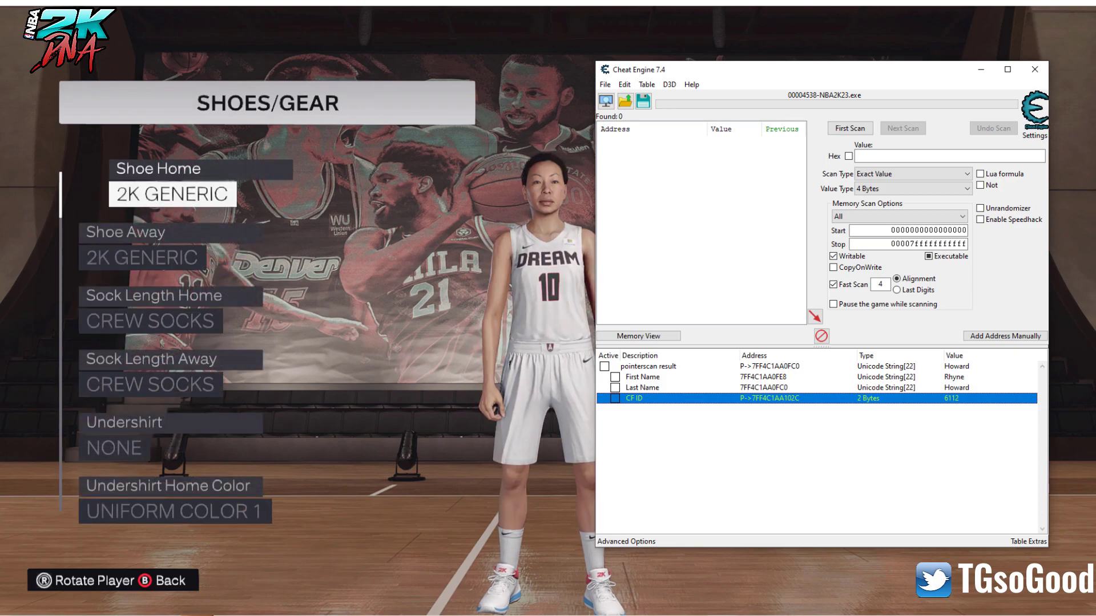
Step: Change the CF ID to 6111 and refresh the model to show the bearded face
{"action": "left_click_drag", "start_coordinate": [739, 77], "coordinate": [787, 84]}
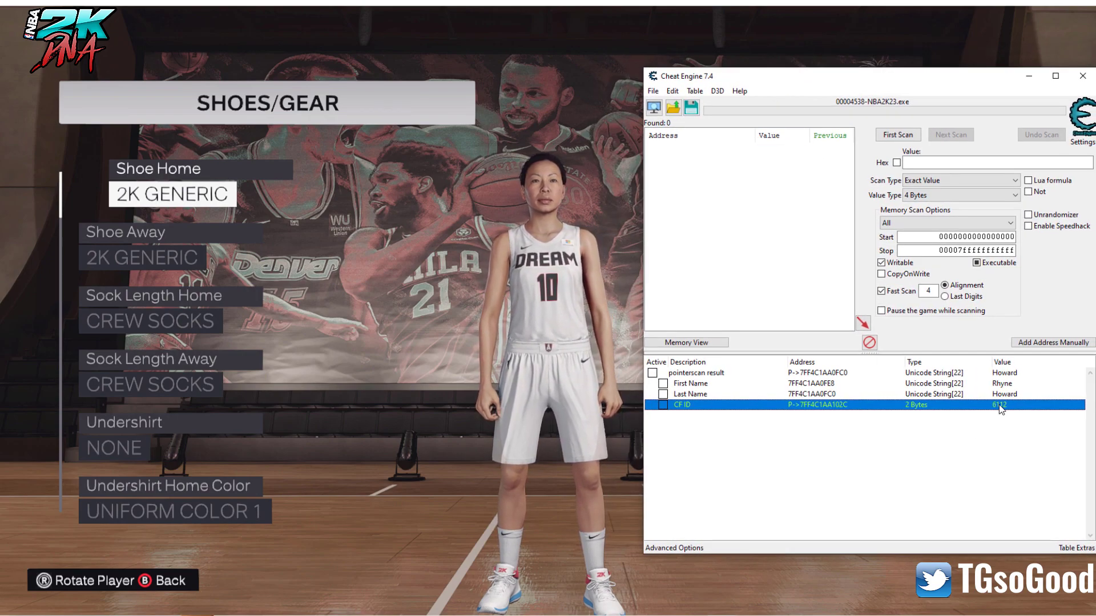
{"action": "double_click", "coordinate": [999, 406]}
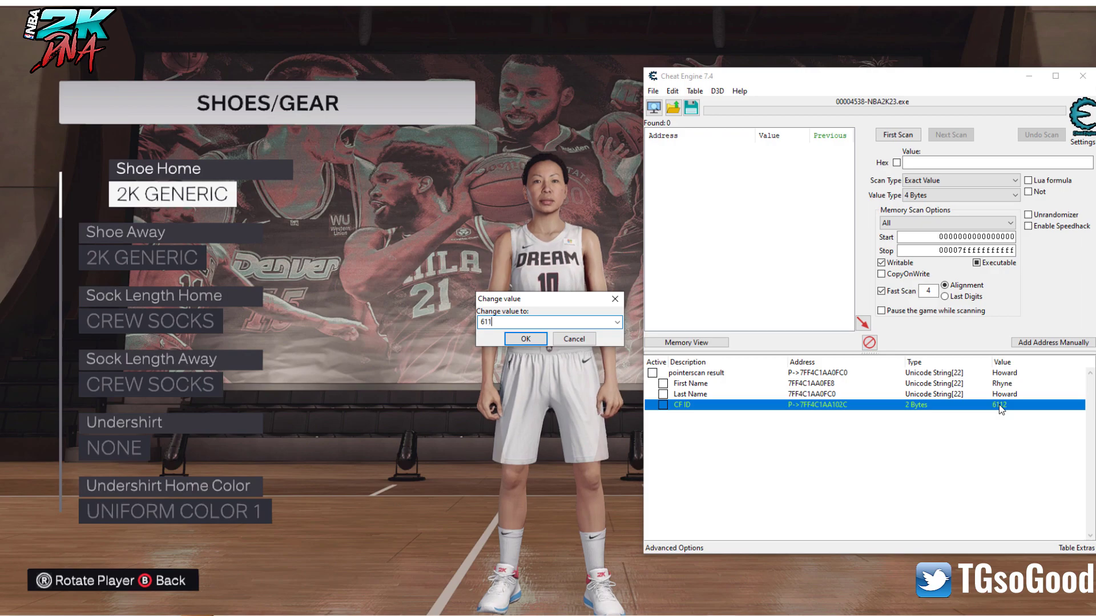
{"action": "type", "text": "6111"}
{"action": "key", "text": "Return"}
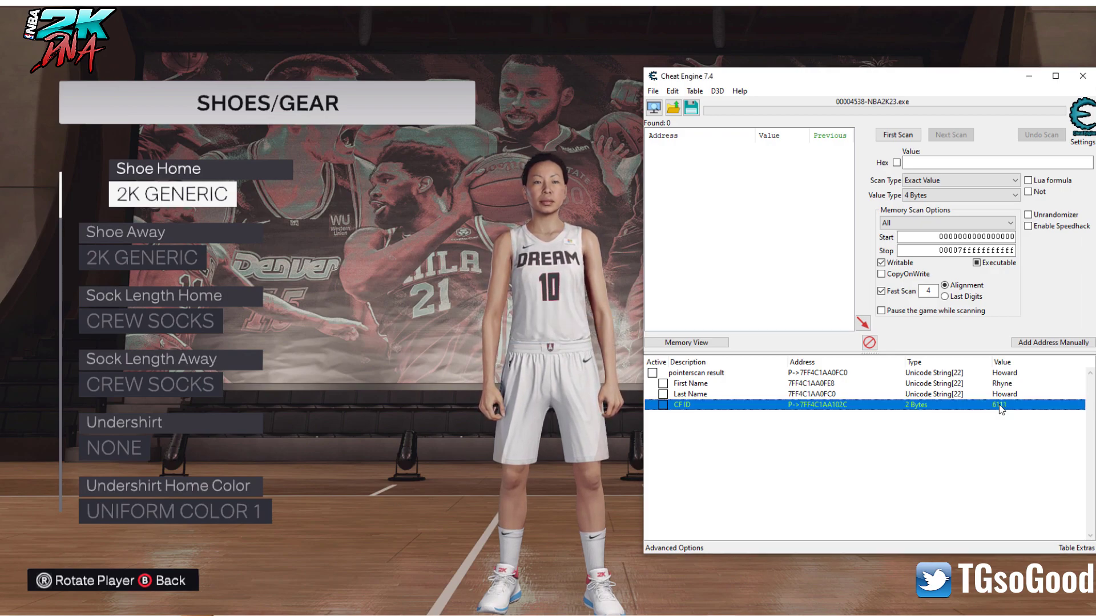
{"action": "key", "text": "Down"}
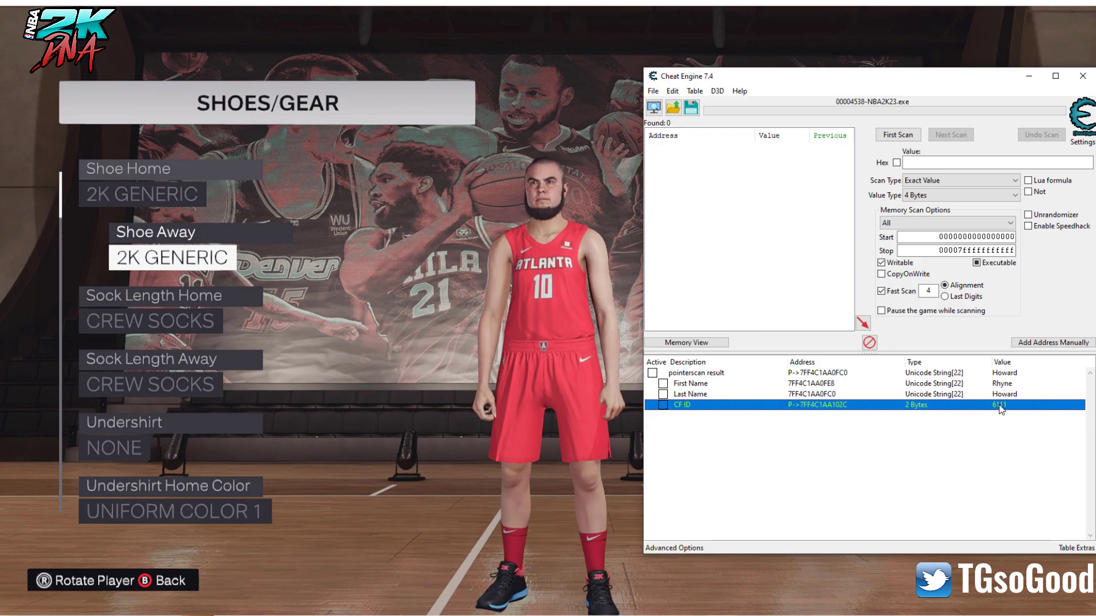
{"action": "key", "text": "Escape"}
Step: Leave the player editor and exit the WNBA roster without saving
{"action": "key", "text": "Escape"}
{"action": "key", "text": "Return"}
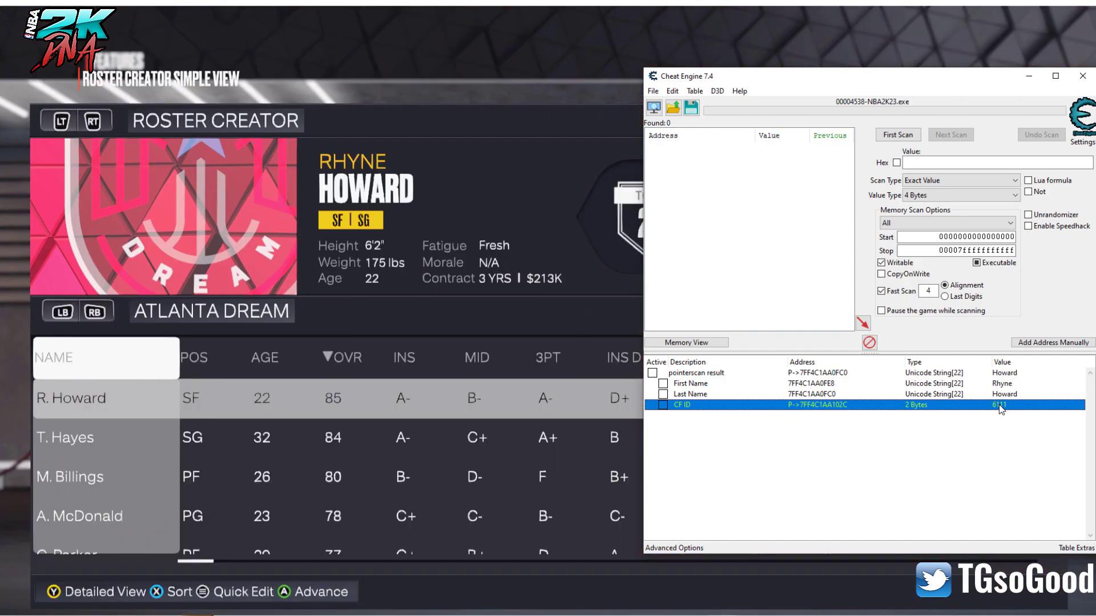
{"action": "key", "text": "Escape"}
{"action": "key", "text": "Down"}
{"action": "key", "text": "Down"}
{"action": "key", "text": "Return"}
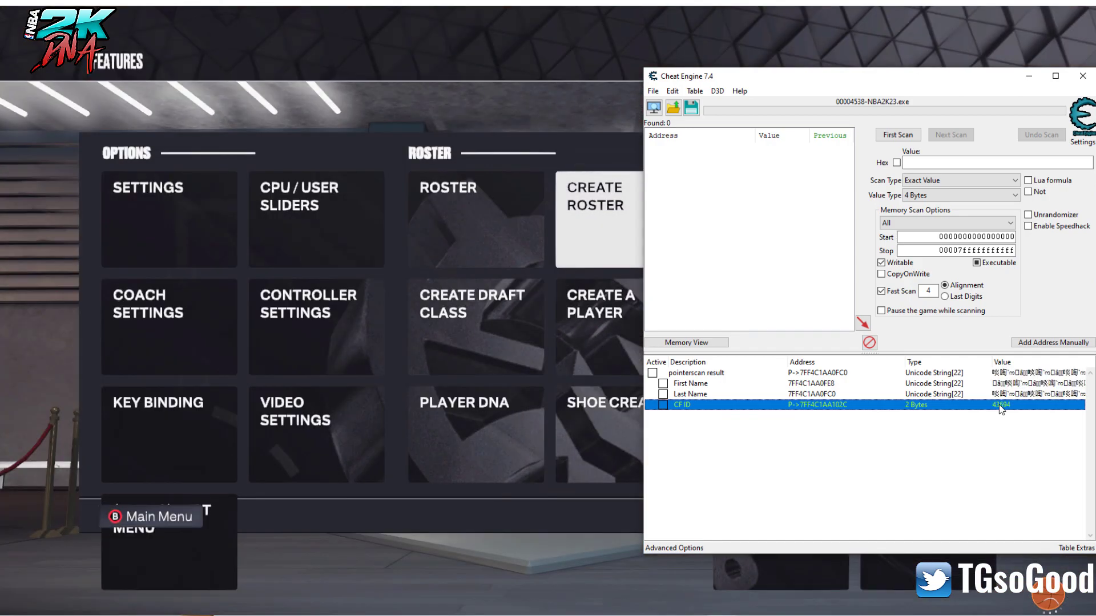
Step: Create a roster from the Official 2KSports roster and edit the 76ers' number 21
{"action": "key", "text": "Return"}
{"action": "key", "text": "Down"}
{"action": "key", "text": "Return"}
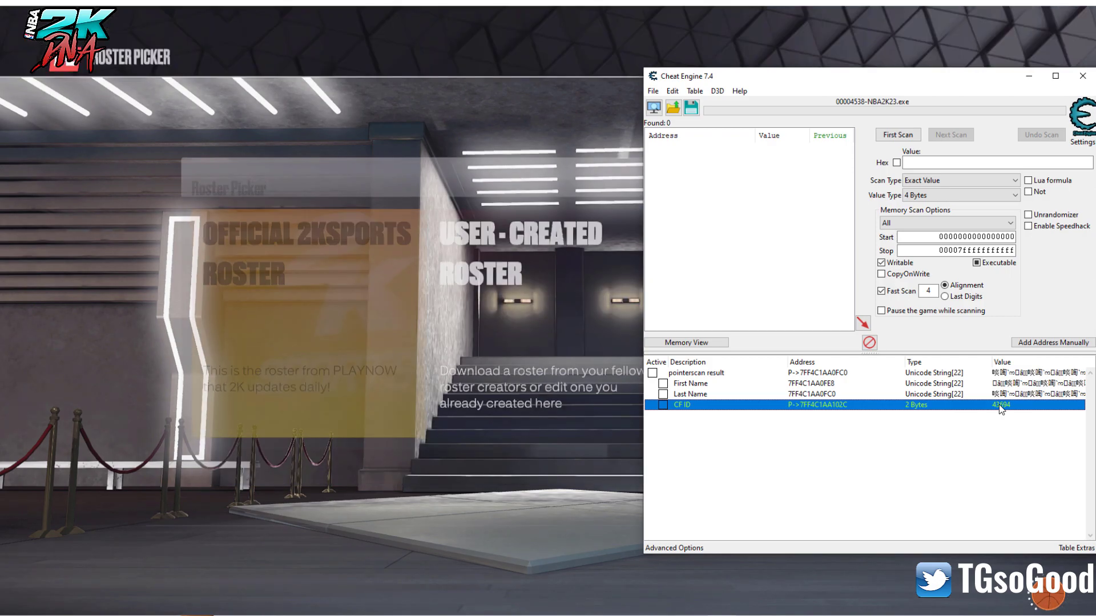
{"action": "key", "text": "Return"}
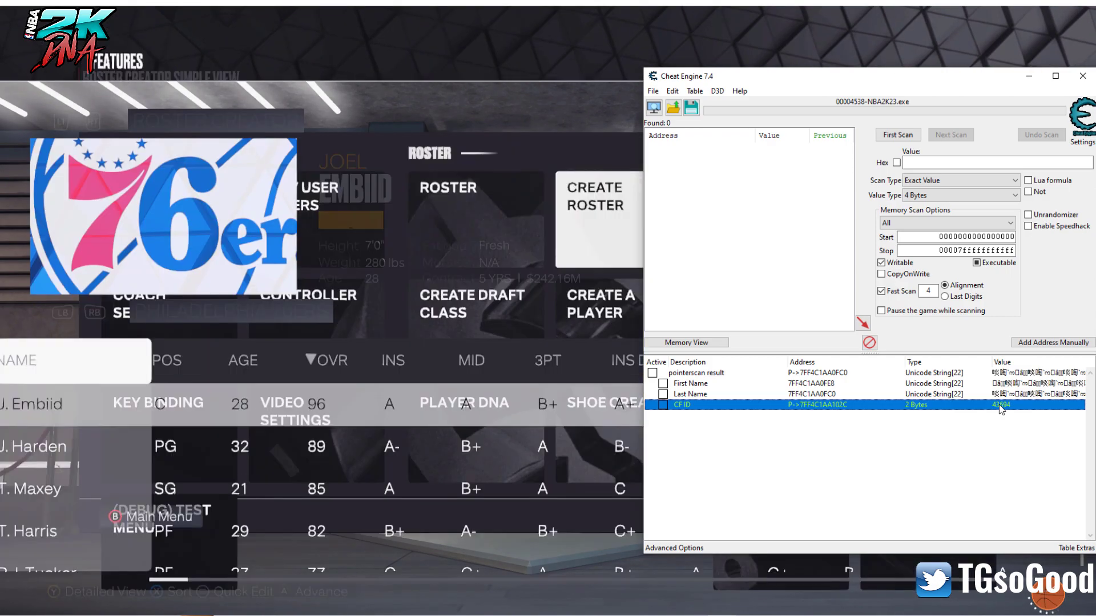
{"action": "key", "text": "Return"}
{"action": "key", "text": "Down"}
{"action": "key", "text": "Down"}
{"action": "key", "text": "Return"}
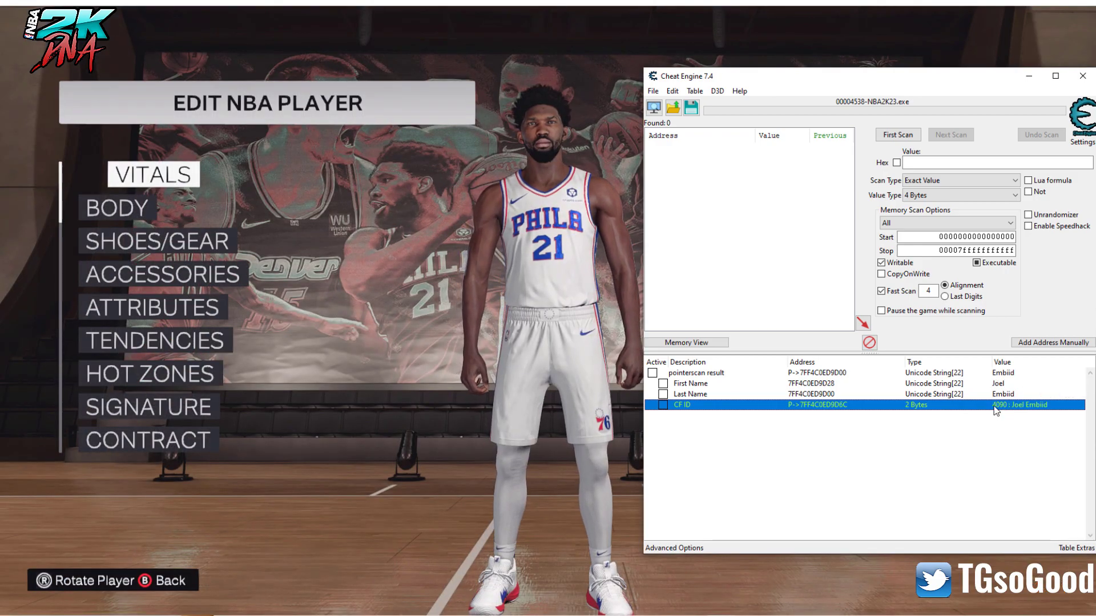
Step: Set the CF ID to 4103 (TJ Warren) and reload Shoes/Gear to show the new face
{"action": "double_click", "coordinate": [1008, 412]}
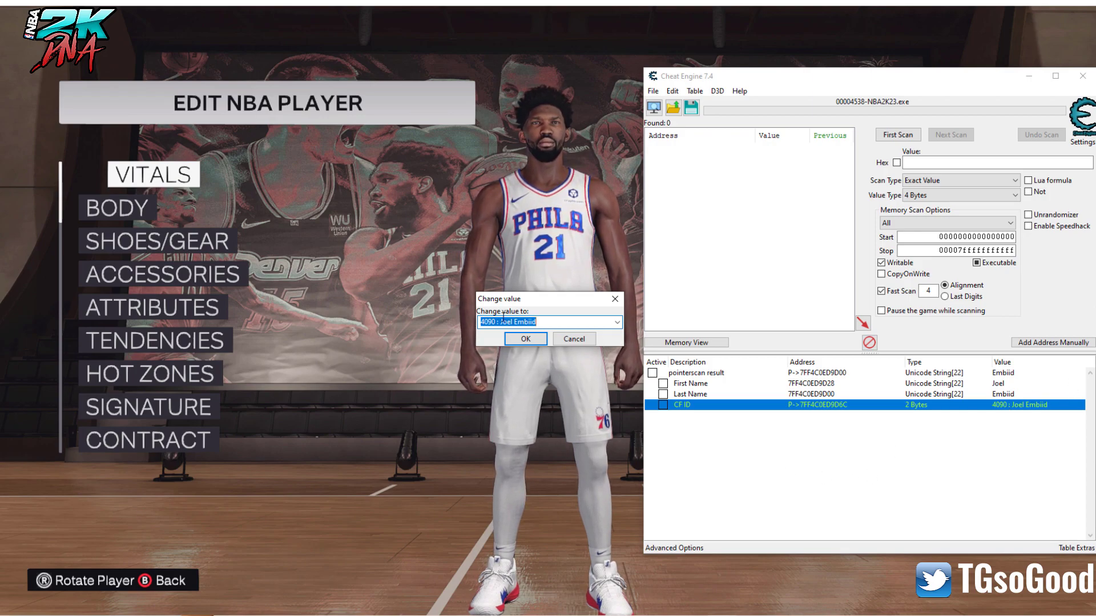
{"action": "left_click", "coordinate": [617, 323]}
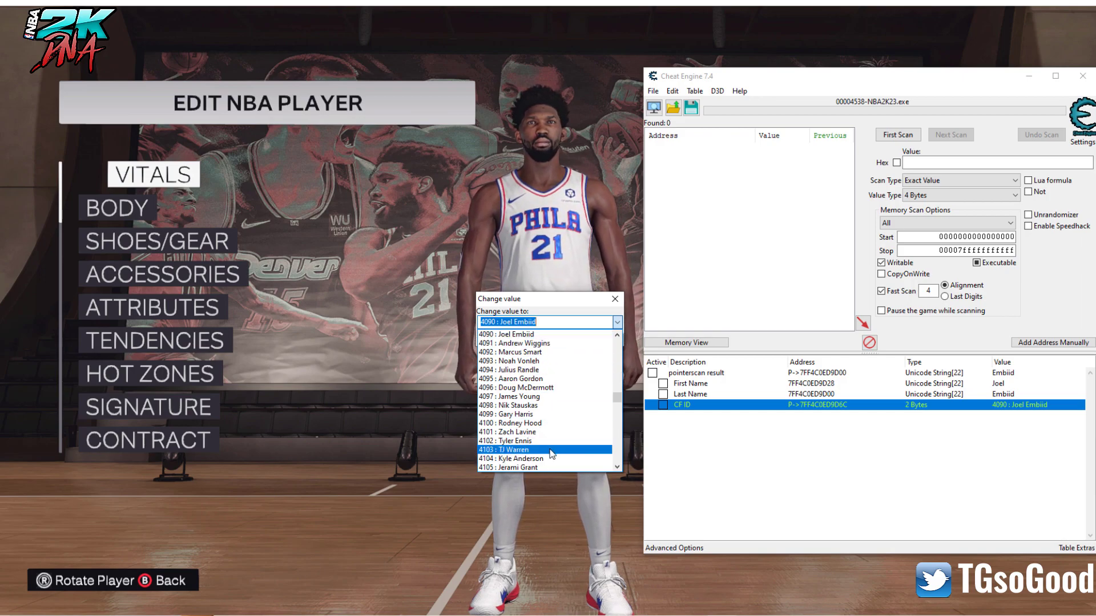
{"action": "left_click", "coordinate": [531, 450]}
{"action": "left_click", "coordinate": [526, 338]}
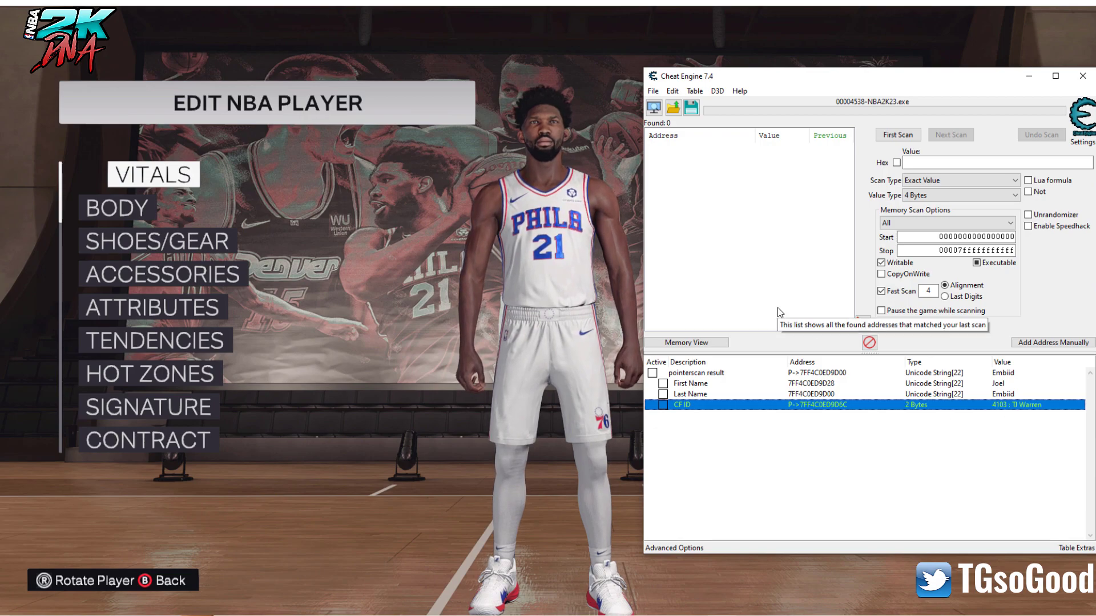
{"action": "key", "text": "Down"}
{"action": "key", "text": "Down"}
{"action": "key", "text": "Return"}
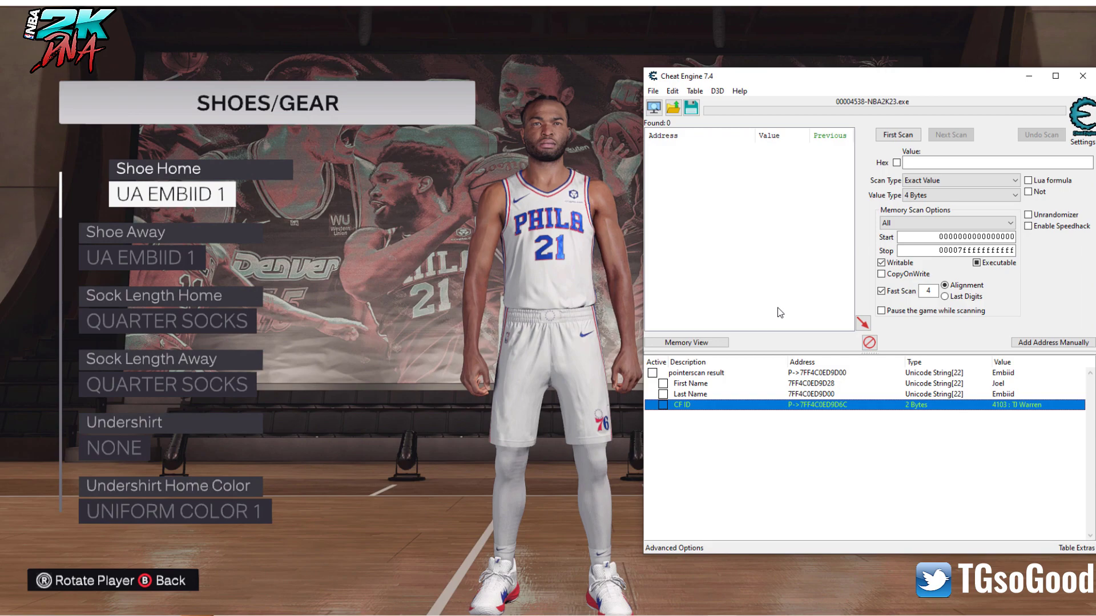
Step: Set the CF ID to 4250 and toggle Shoe Away/Home twice to reload the player's face
{"action": "double_click", "coordinate": [1016, 404]}
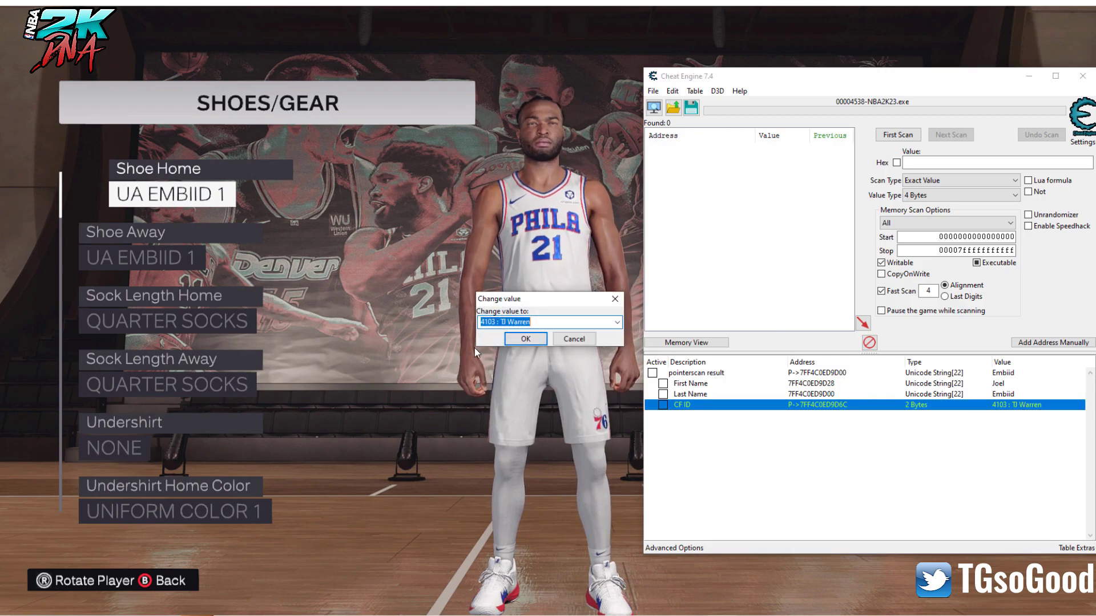
{"action": "left_click", "coordinate": [617, 322]}
{"action": "scroll", "coordinate": [552, 415], "scroll_direction": "down", "scroll_amount": 3}
{"action": "scroll", "coordinate": [539, 430], "scroll_direction": "down", "scroll_amount": 5}
{"action": "left_click", "coordinate": [539, 430]}
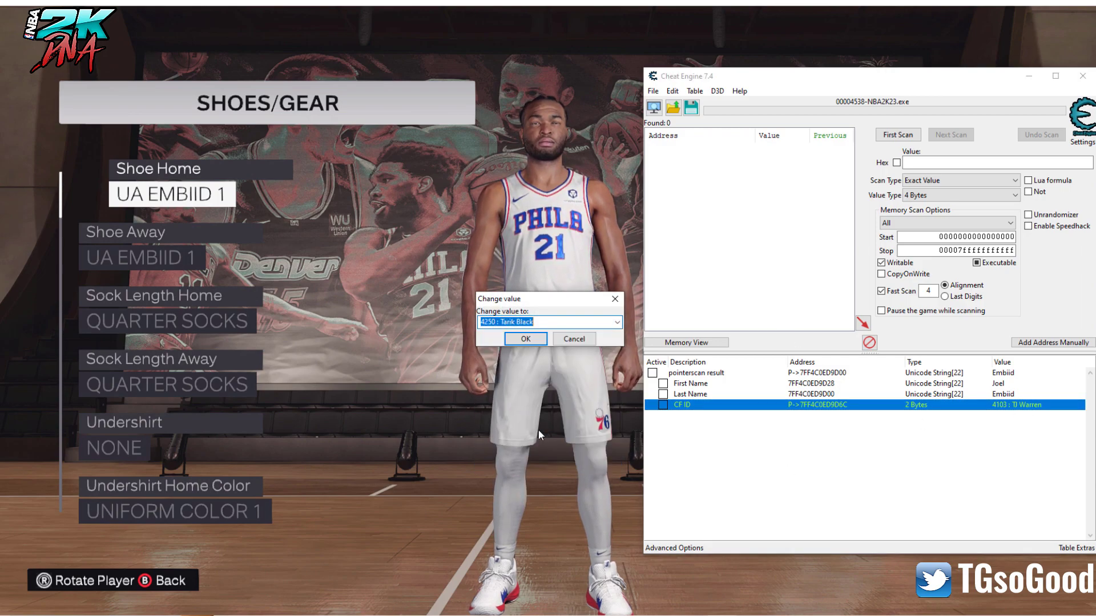
{"action": "left_click", "coordinate": [525, 340]}
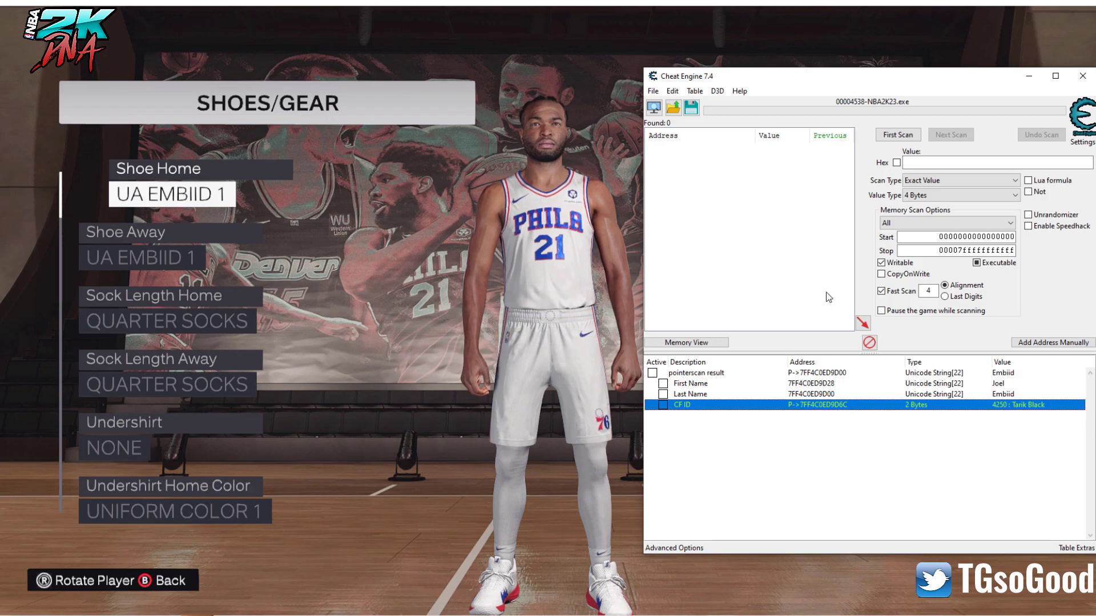
{"action": "key", "text": "Down"}
{"action": "key", "text": "Up"}
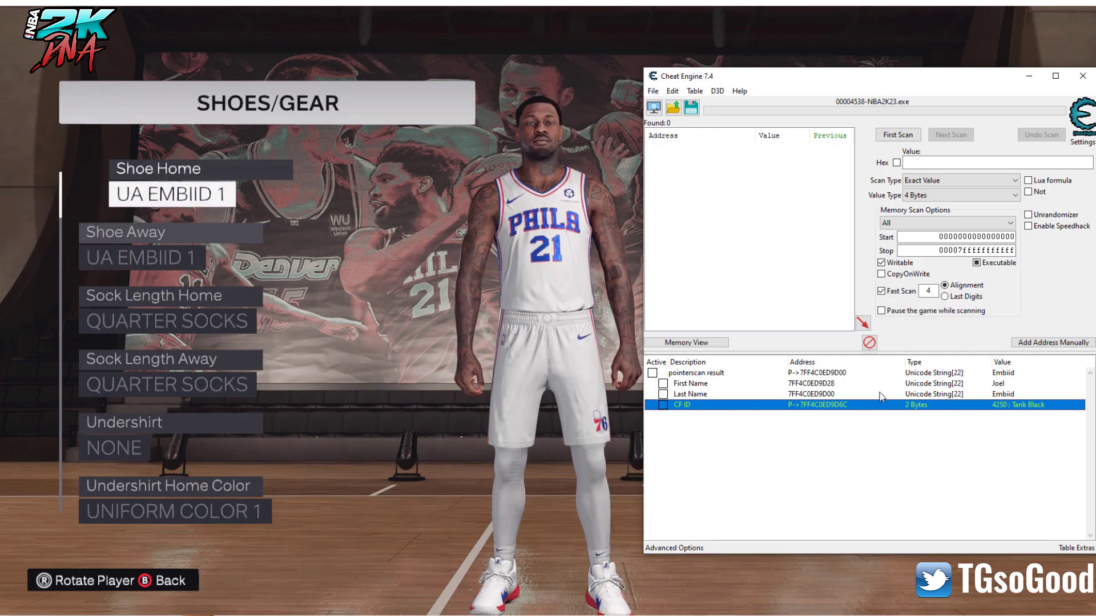
{"action": "key", "text": "Down"}
{"action": "key", "text": "Up"}
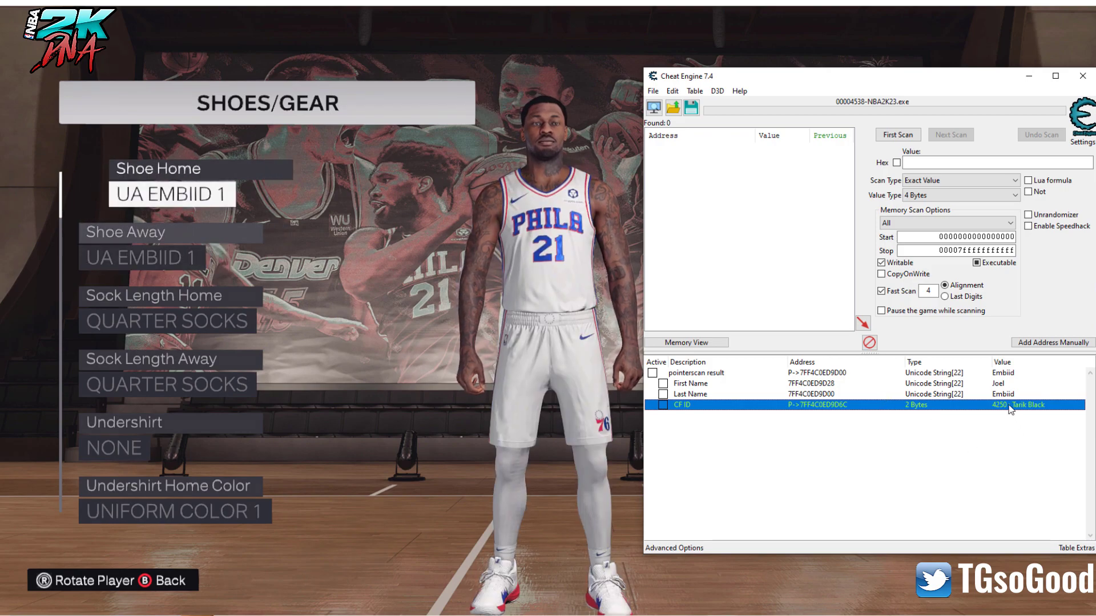
Step: Change the CF ID to 4447 (Jahlil Okafor) and toggle Shoe Away/Home to show the new face
{"action": "double_click", "coordinate": [1009, 405]}
{"action": "left_click", "coordinate": [616, 322]}
{"action": "scroll", "coordinate": [570, 428], "scroll_direction": "down", "scroll_amount": 5}
{"action": "left_click", "coordinate": [570, 452]}
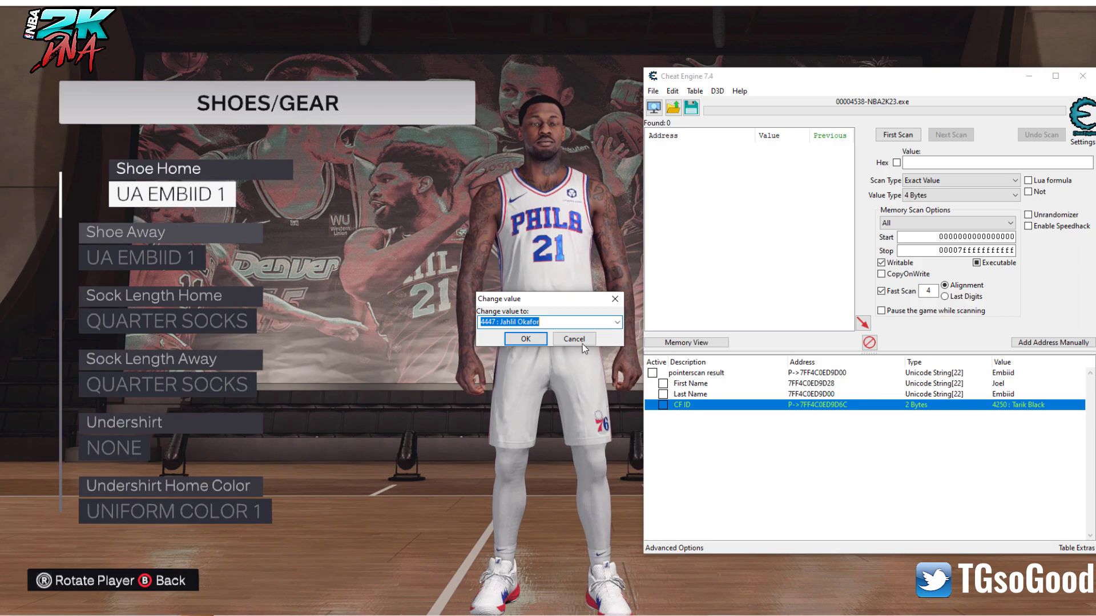
{"action": "left_click", "coordinate": [525, 339]}
{"action": "key", "text": "Down"}
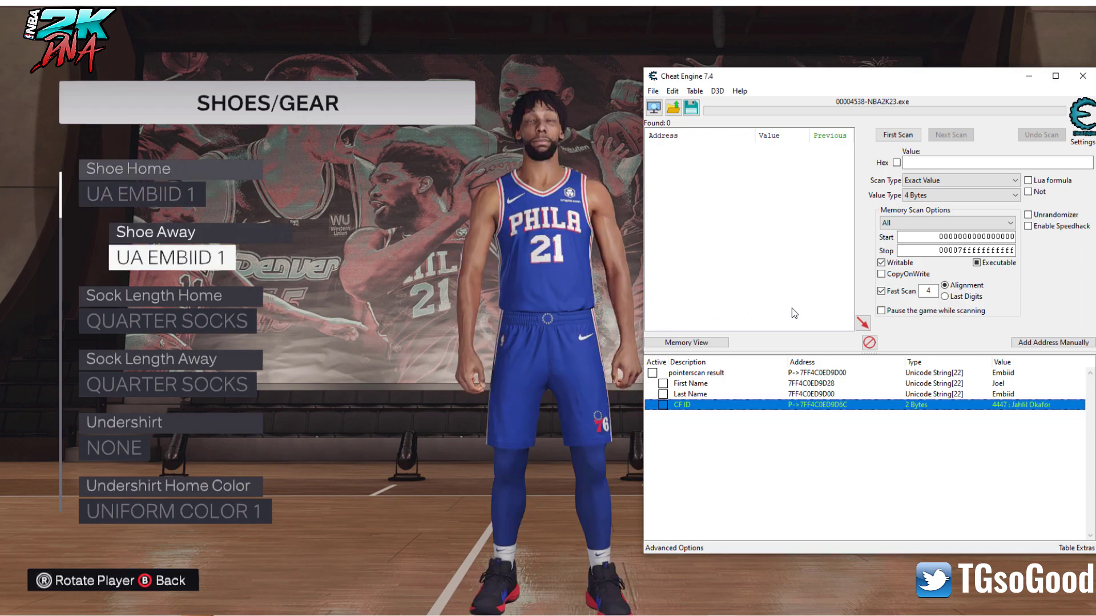
{"action": "key", "text": "Up"}
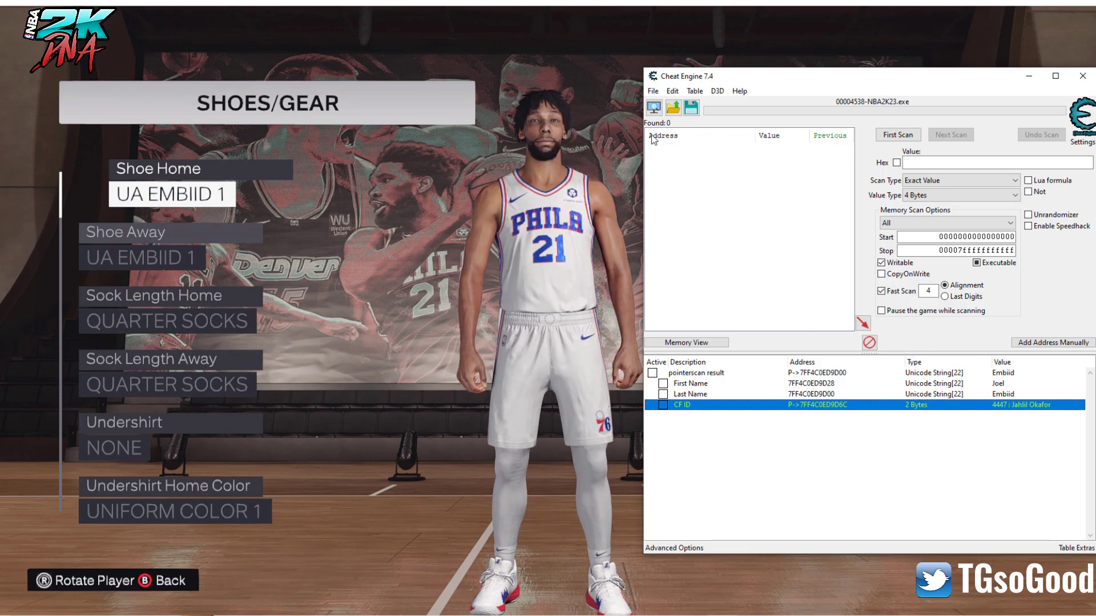
{"action": "left_click_drag", "start_coordinate": [821, 77], "coordinate": [836, 27]}
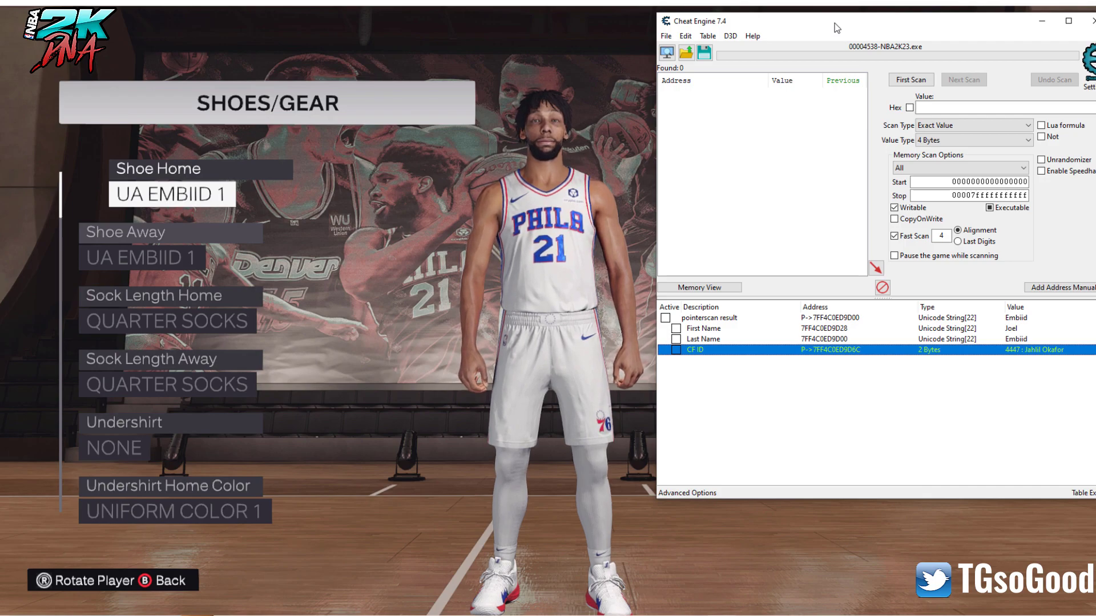
Step: Leave the player editor, keep the face change, and highlight Save Roster in the roster exit menu
{"action": "key", "text": "Escape"}
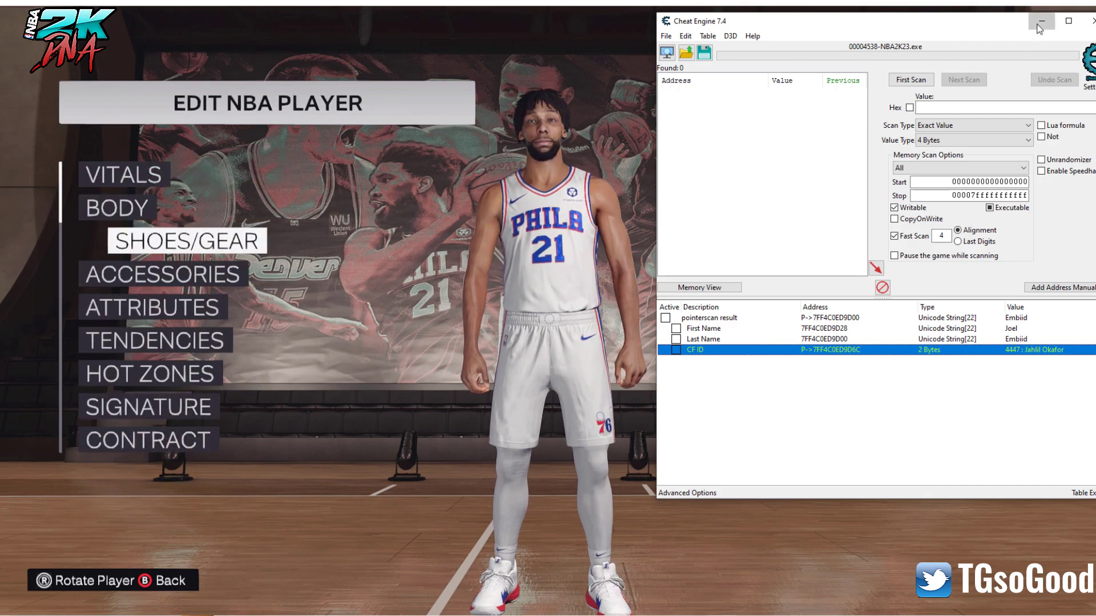
{"action": "key", "text": "alt+Tab"}
{"action": "key", "text": "Escape"}
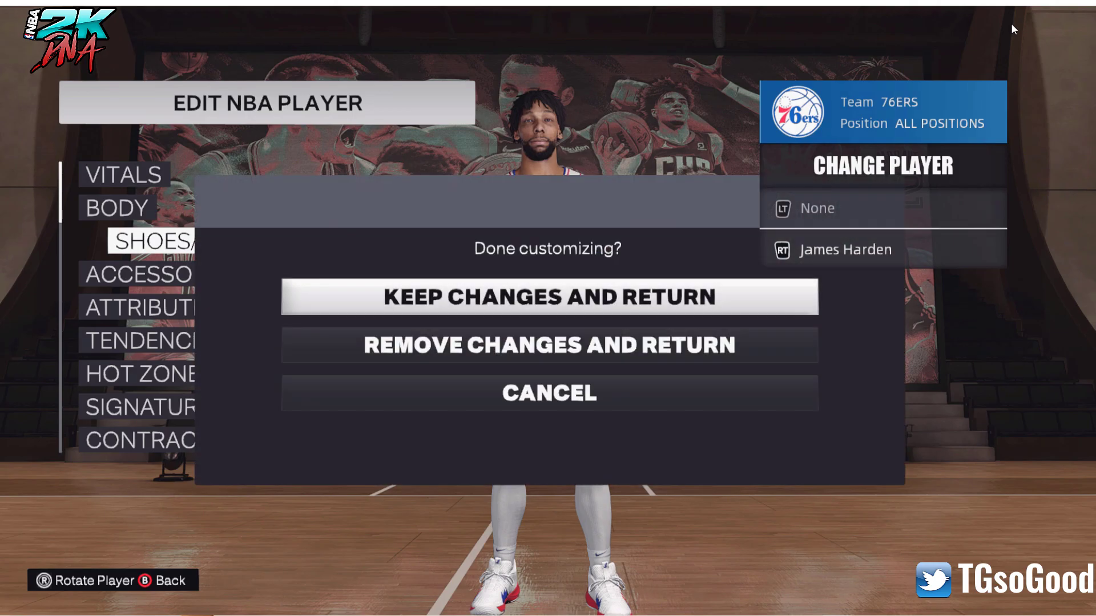
{"action": "key", "text": "Return"}
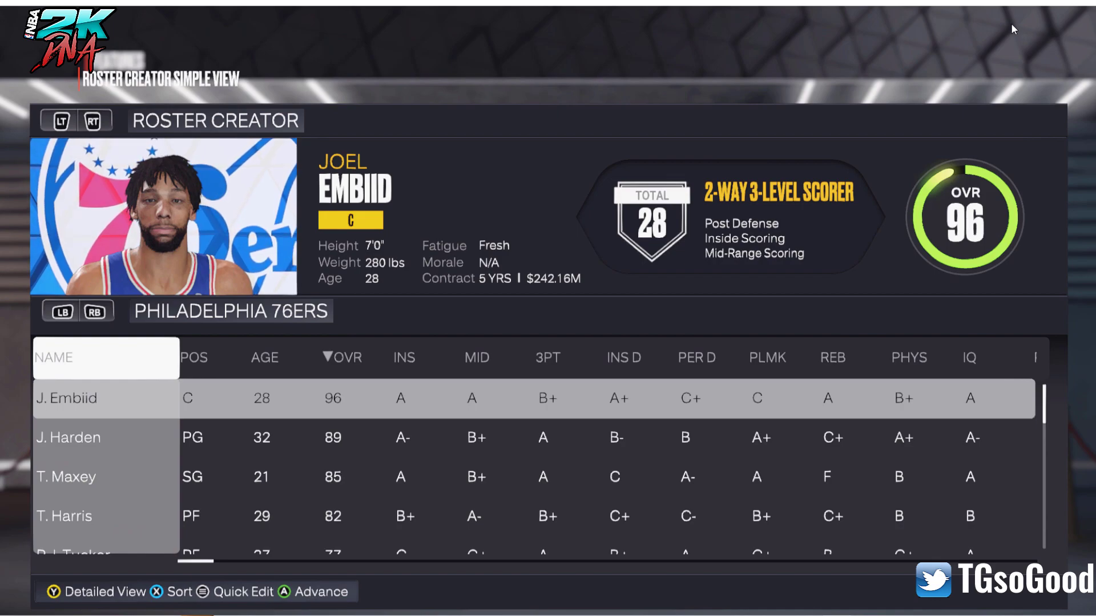
{"action": "key", "text": "Escape"}
{"action": "key", "text": "Down"}
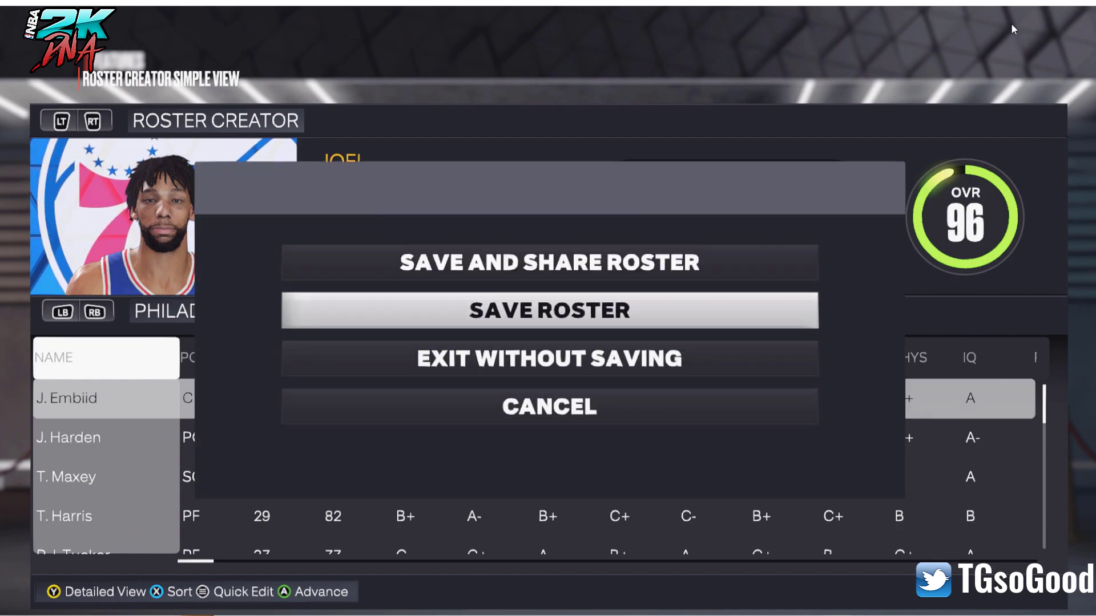